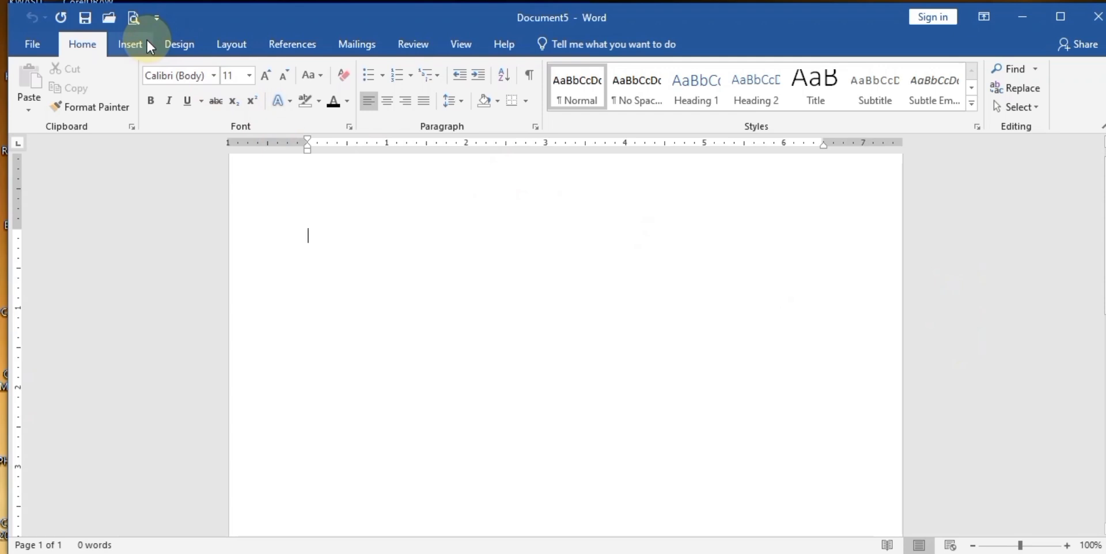
- Remove numbering from the first line and type 'List of Items' followed by List 1 and List
click(147, 48)
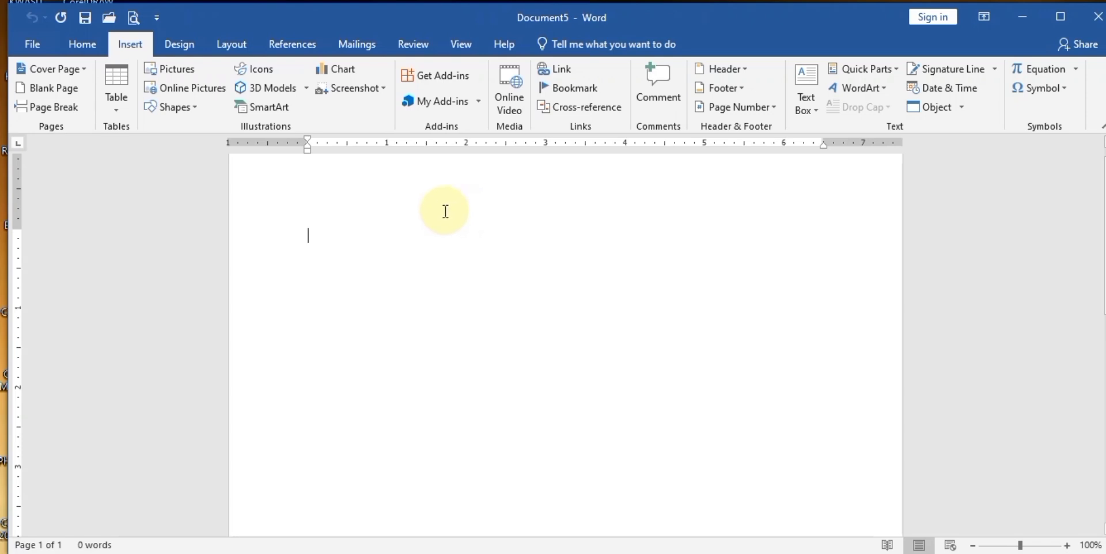
click(84, 40)
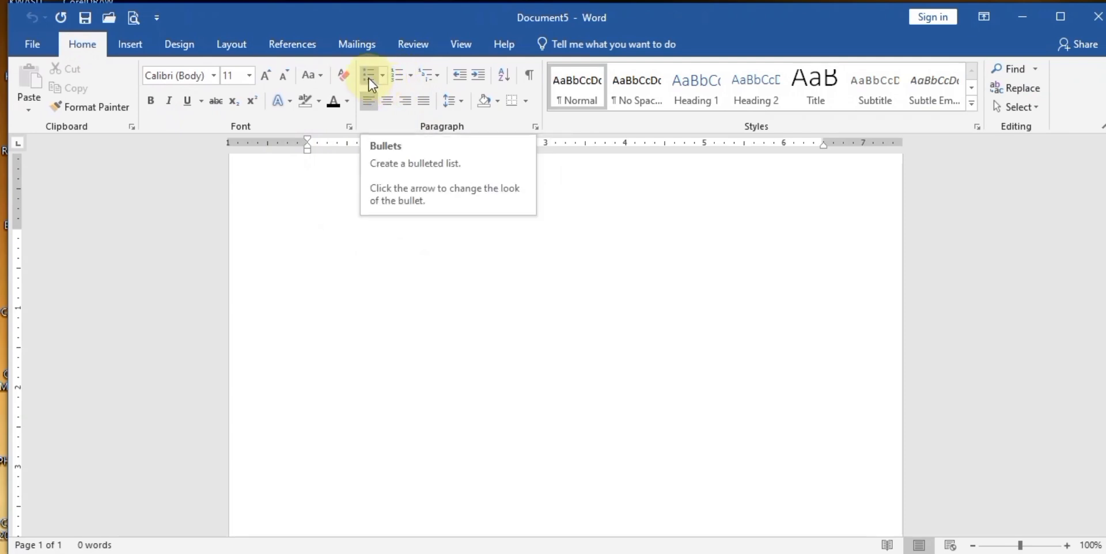
click(410, 78)
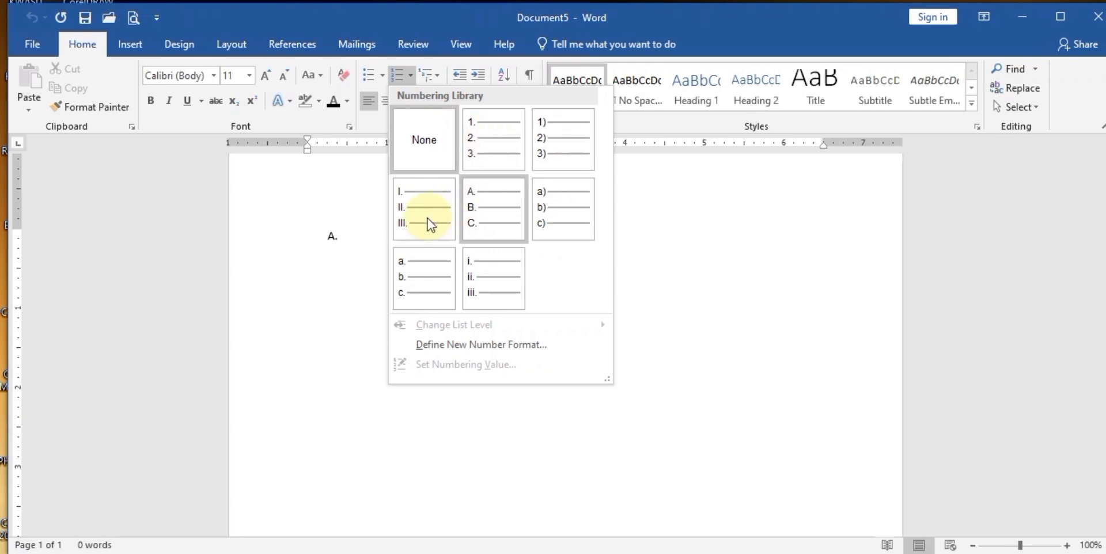
click(426, 143)
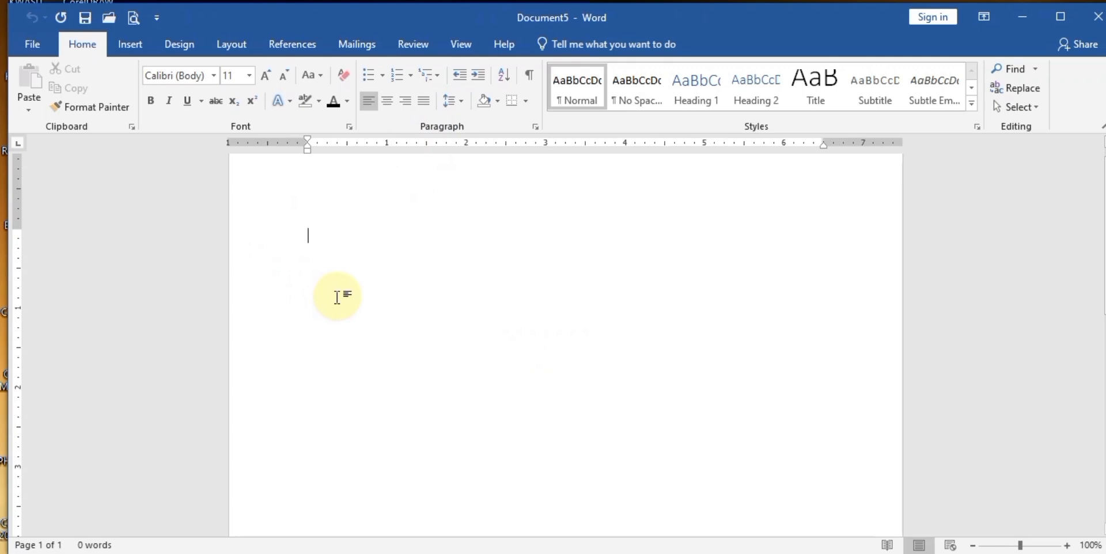
text(List of)
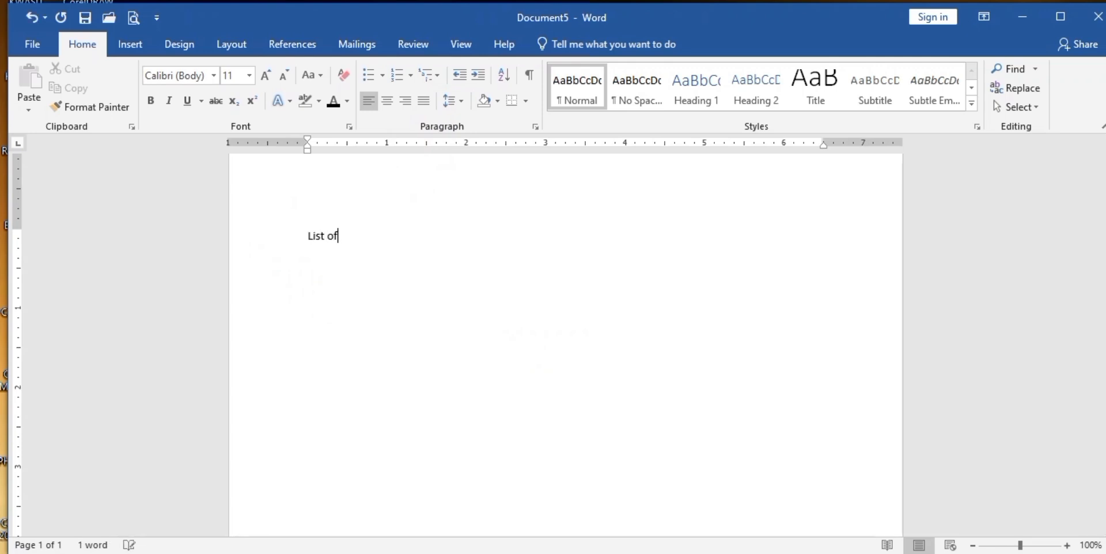
text( Items )
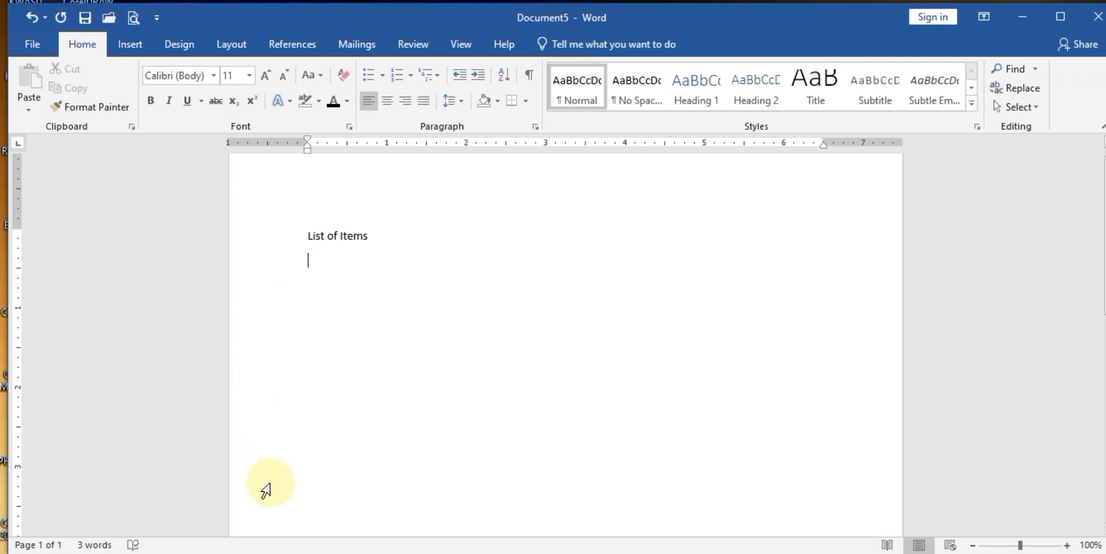
text(List 1 )
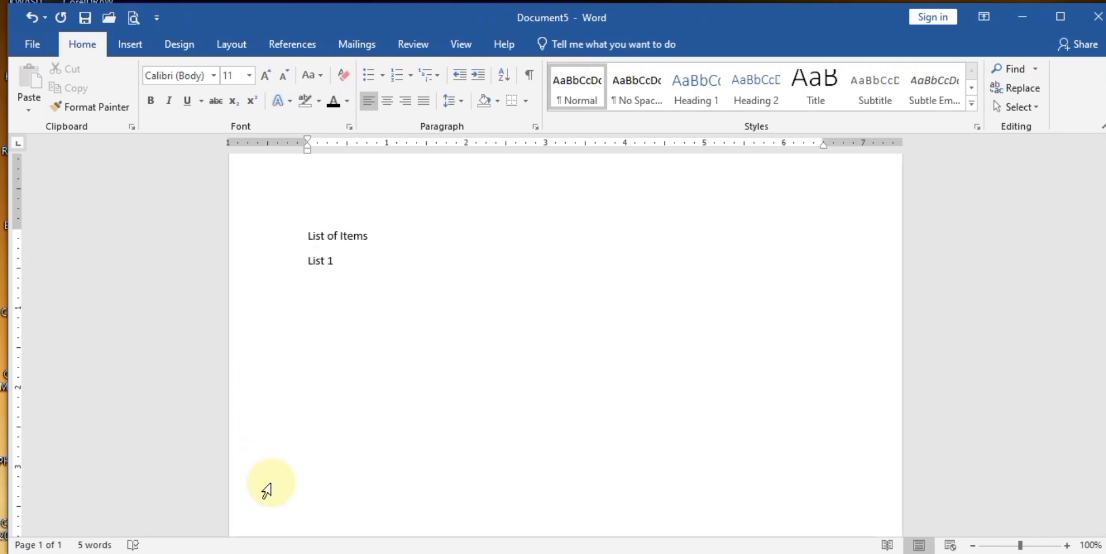
text(Li)
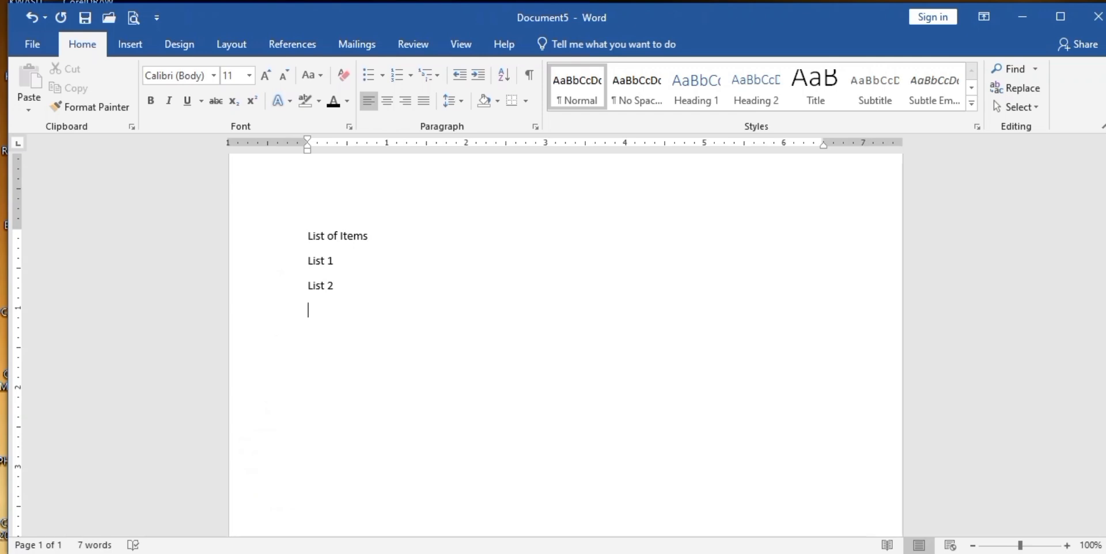
text(st 3)
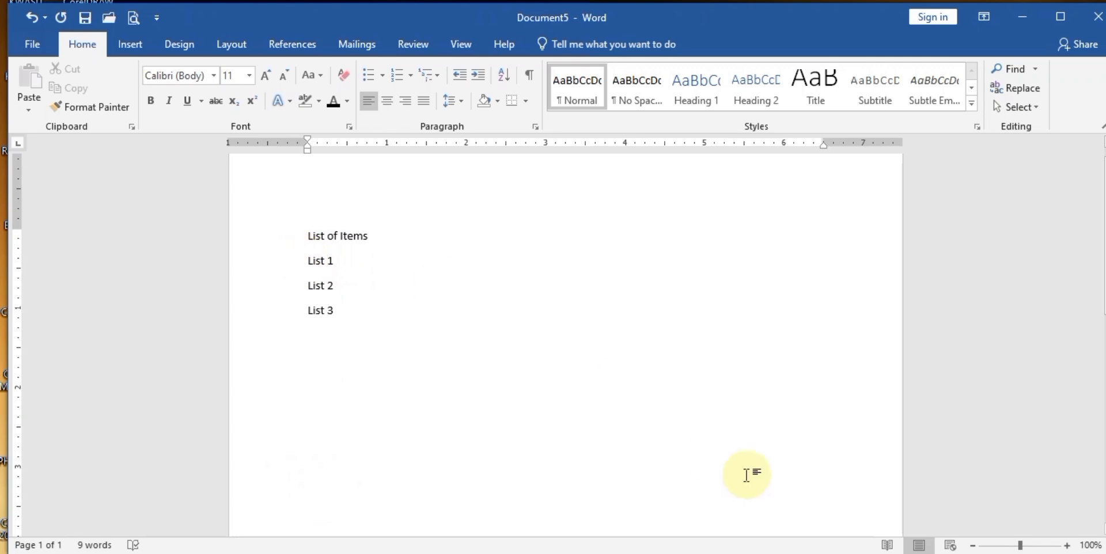
- Zoom in and number the List 1–List 3 lines with 1. 2. 3. numbering
click(1067, 545)
click(1067, 545)
click(1066, 545)
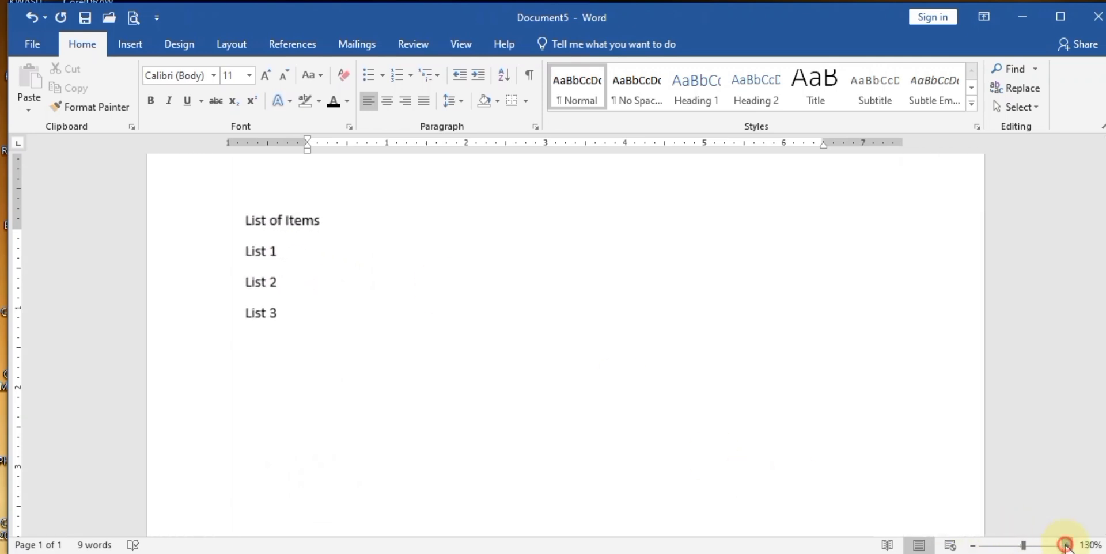
click(1066, 545)
click(1066, 545)
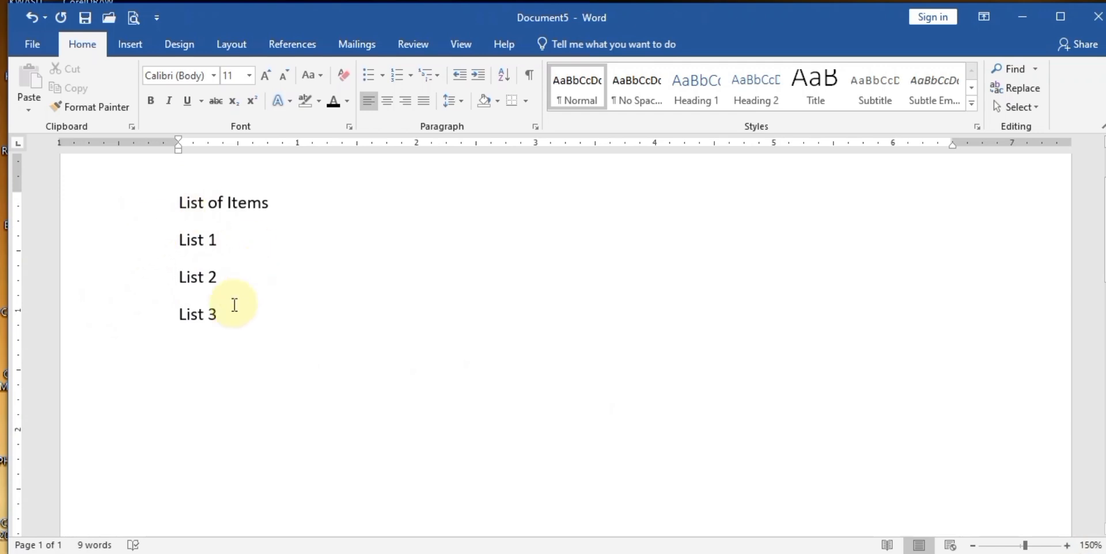
drag(219, 316, 166, 248)
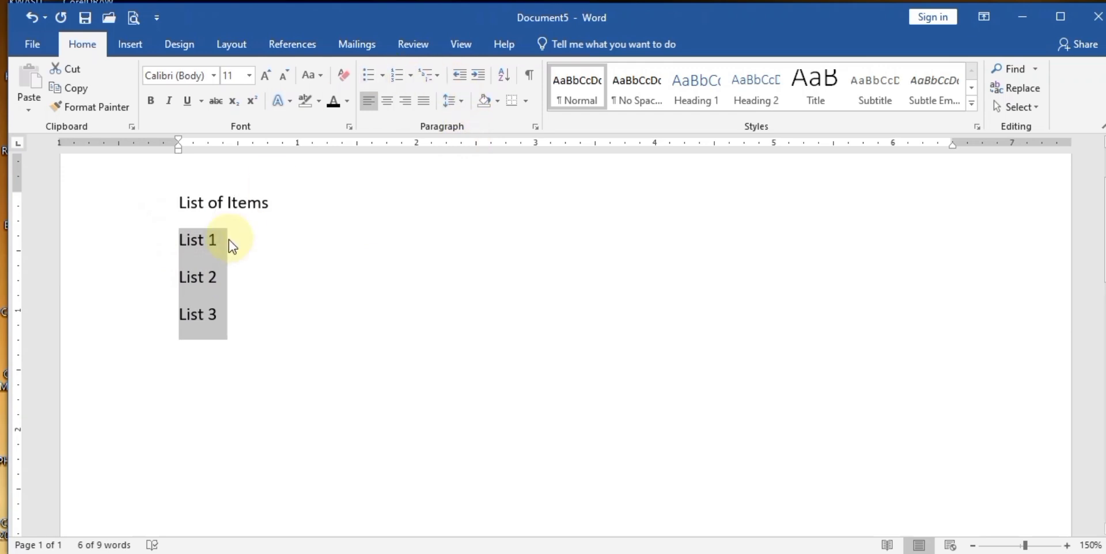
click(410, 75)
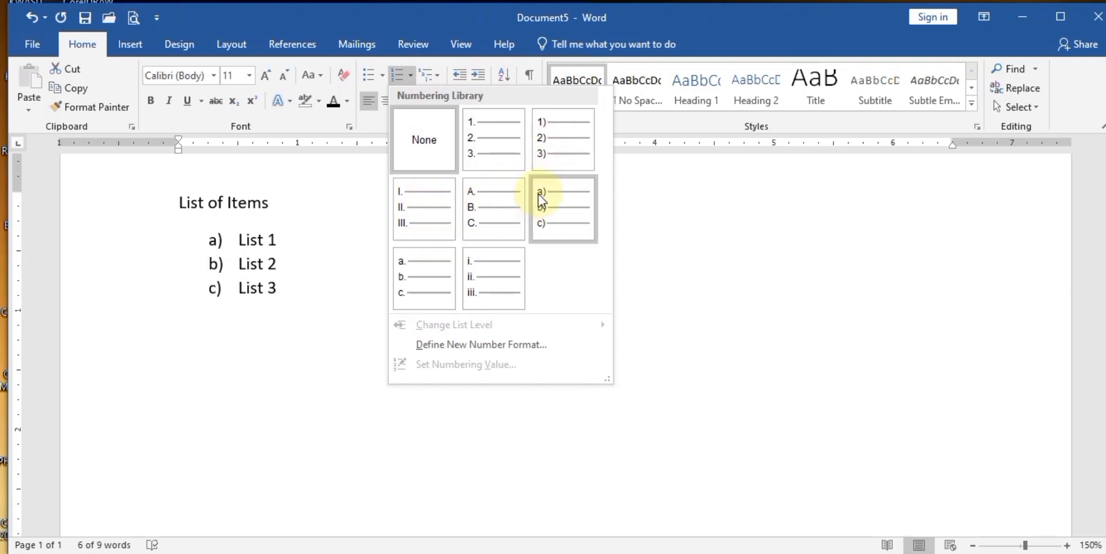
click(494, 136)
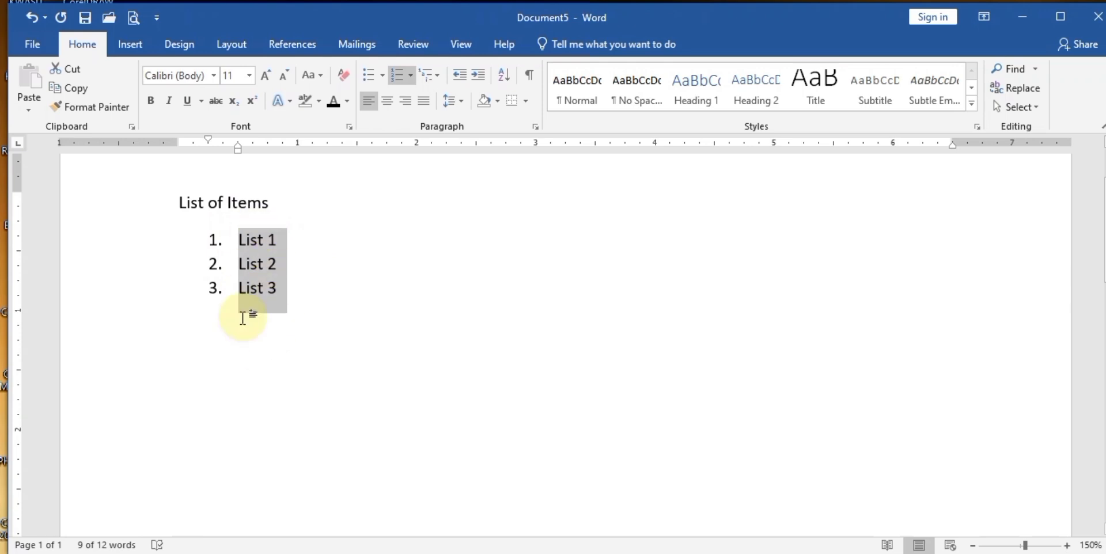
- Undo back to only the 'List of Items' heading and start a new line below
key(ctrl+z)
key(ctrl+z)
key(ctrl+z)
key(ctrl+z)
key(ctrl+z)
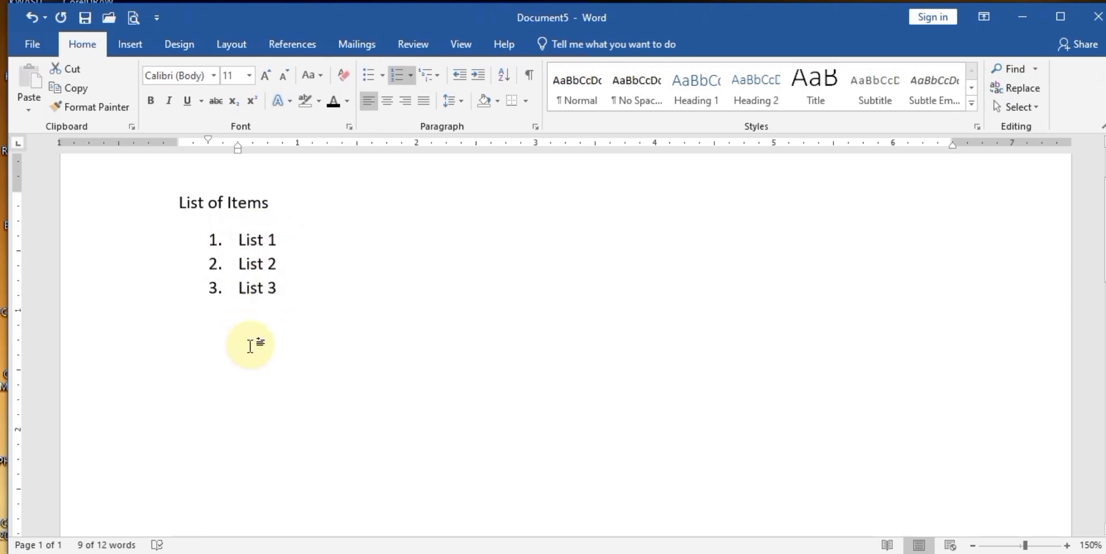
key(ctrl+z)
key(ctrl+z)
key(ctrl+z)
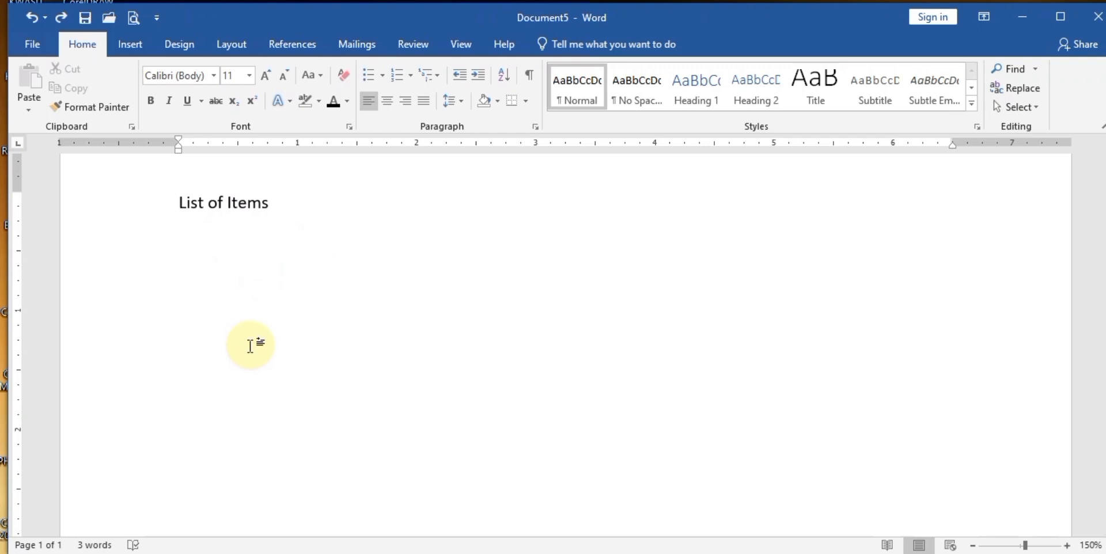
key(Return)
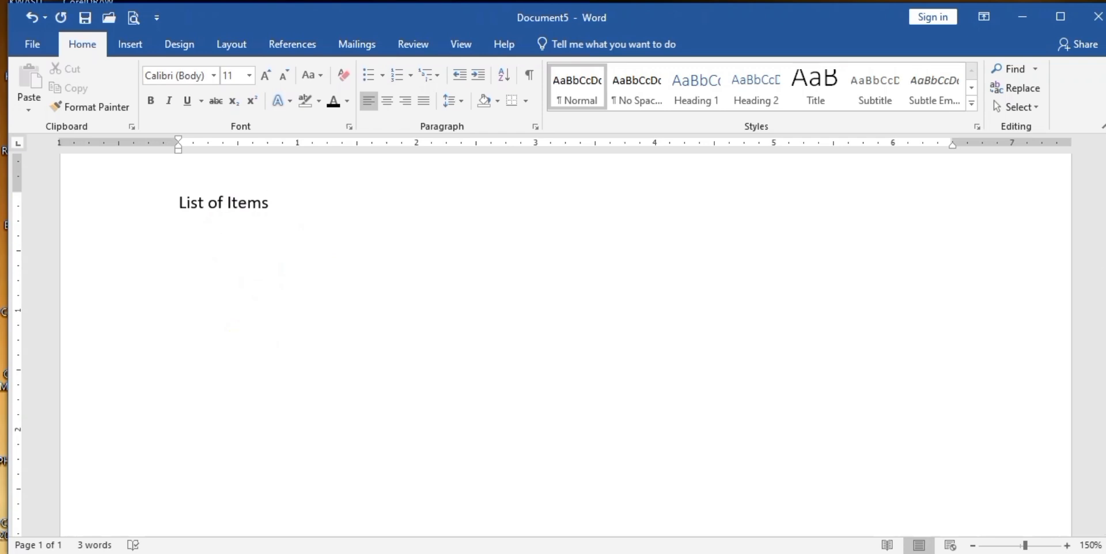
- Create a 1. 2. 3. numbered list of List 1, List 2, List 3, then plain line 'List items B'
click(413, 81)
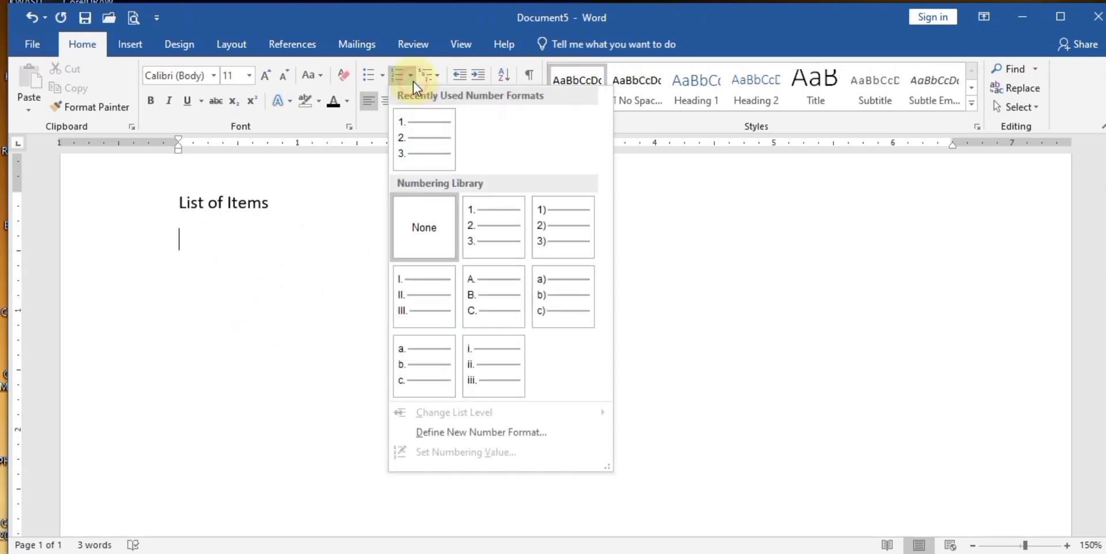
click(433, 135)
text(L)
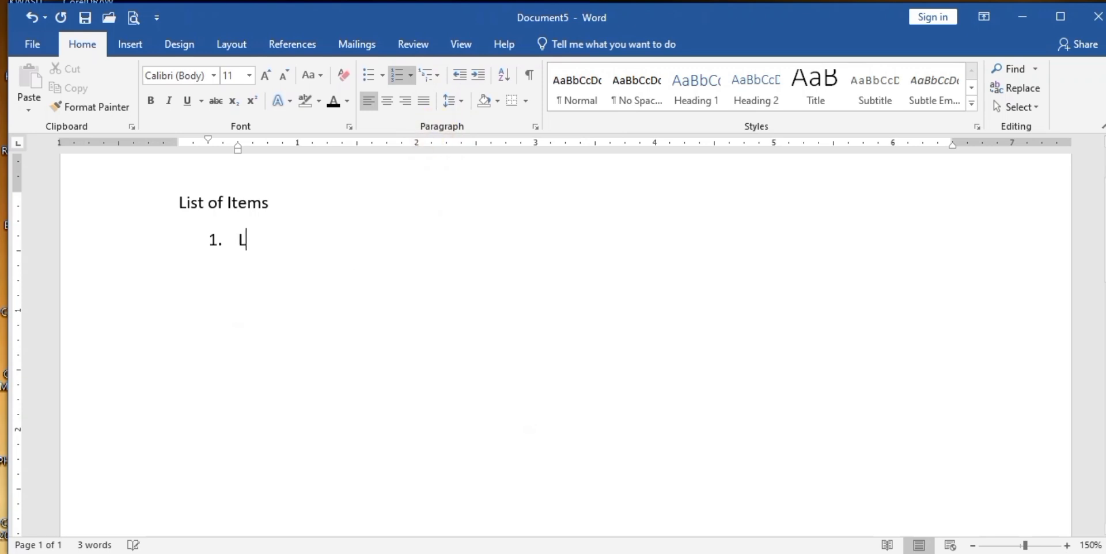
text(ist 1)
key(Return)
text(List 3)
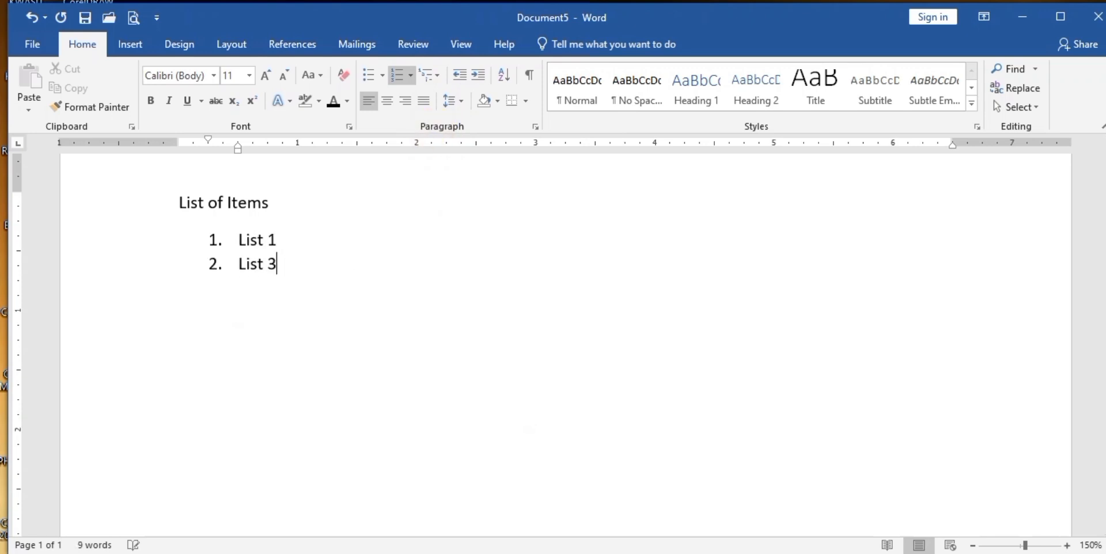
key(BackSpace)
text(2)
key(Return)
text(List 3)
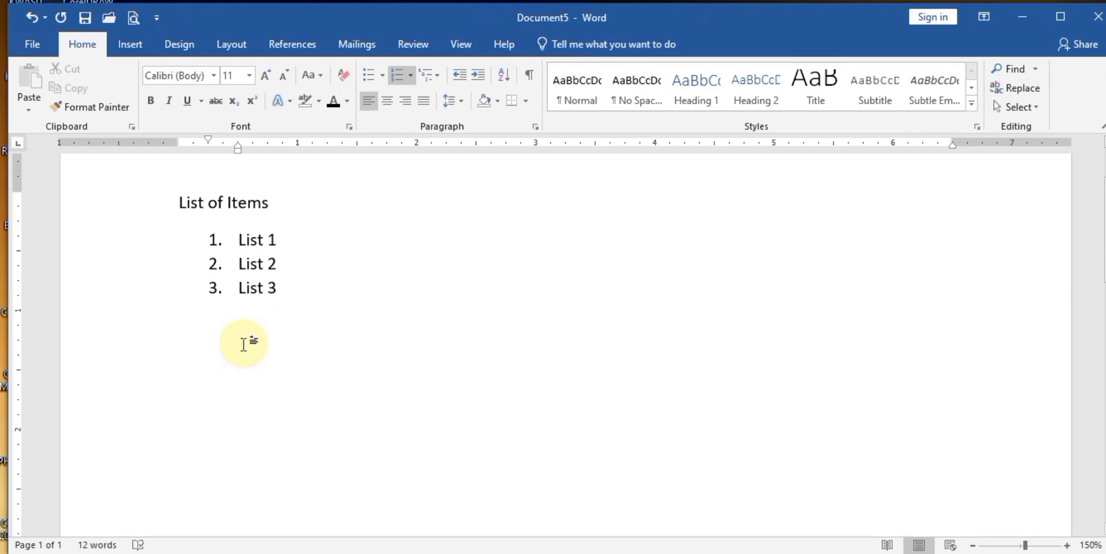
key(Return)
key(Return)
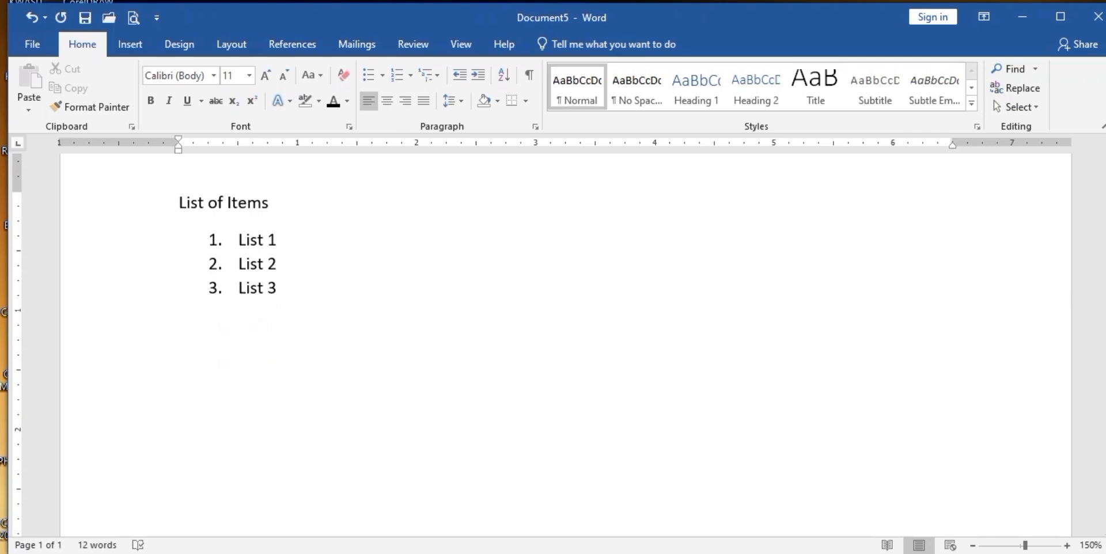
text(List items B)
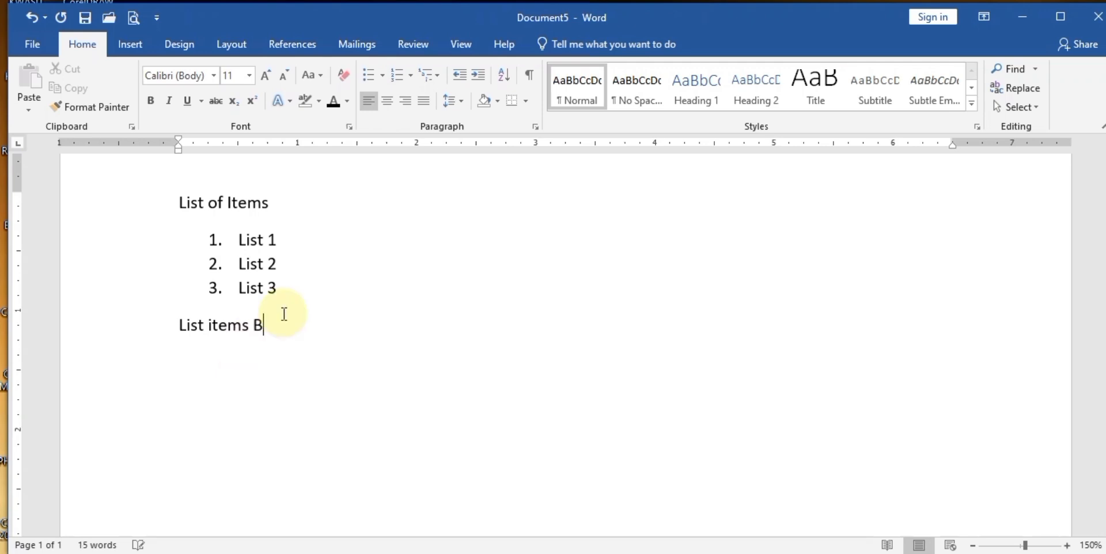
- Append 'A' to the List of Items heading and add a new paragraph below List items B
click(285, 200)
text(A)
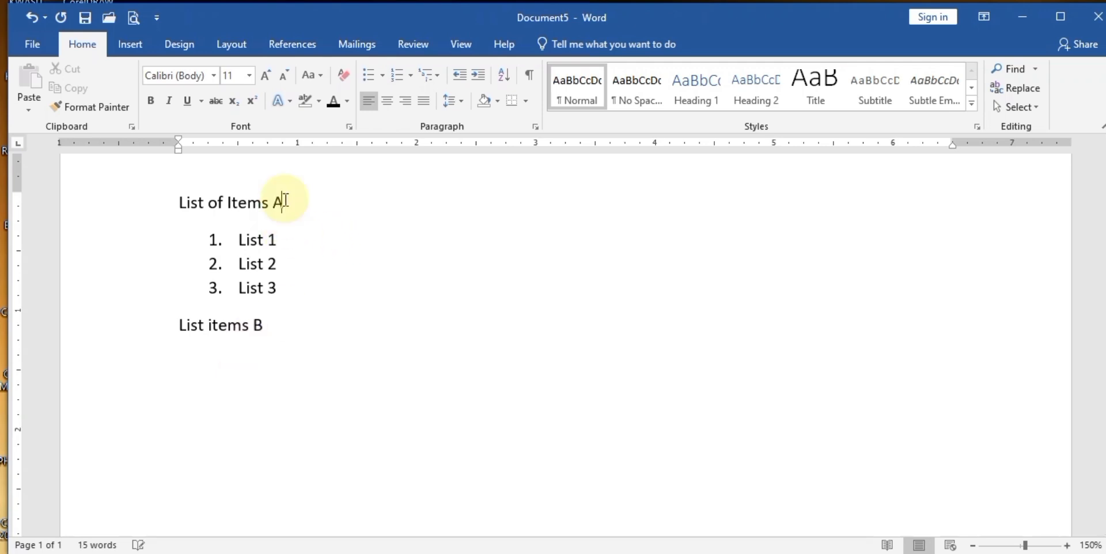
click(288, 328)
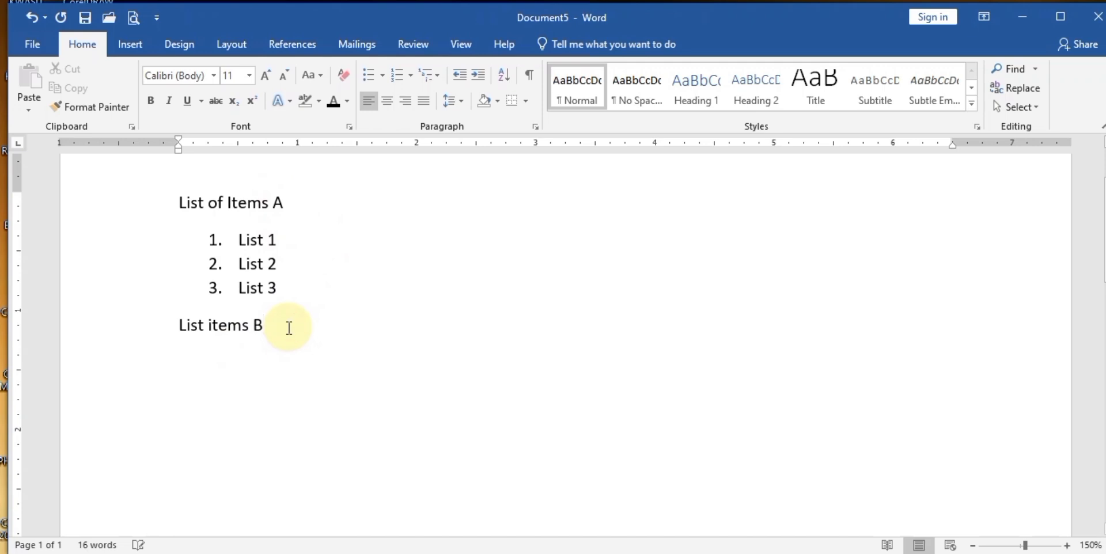
key(Return)
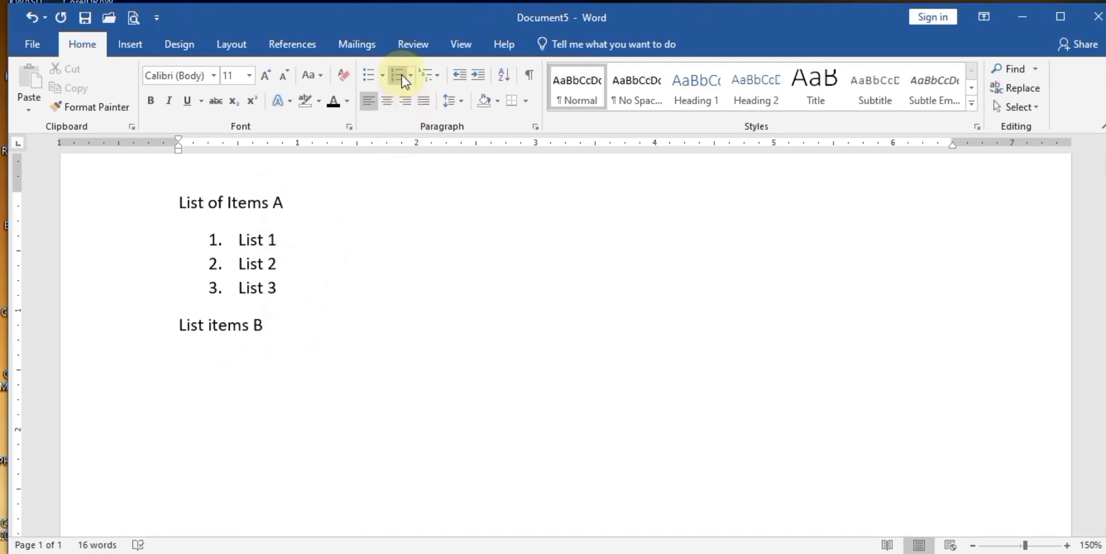
- Make a numbered list of List 4, List 5 and List 6, leaving an empty fourth item
click(399, 75)
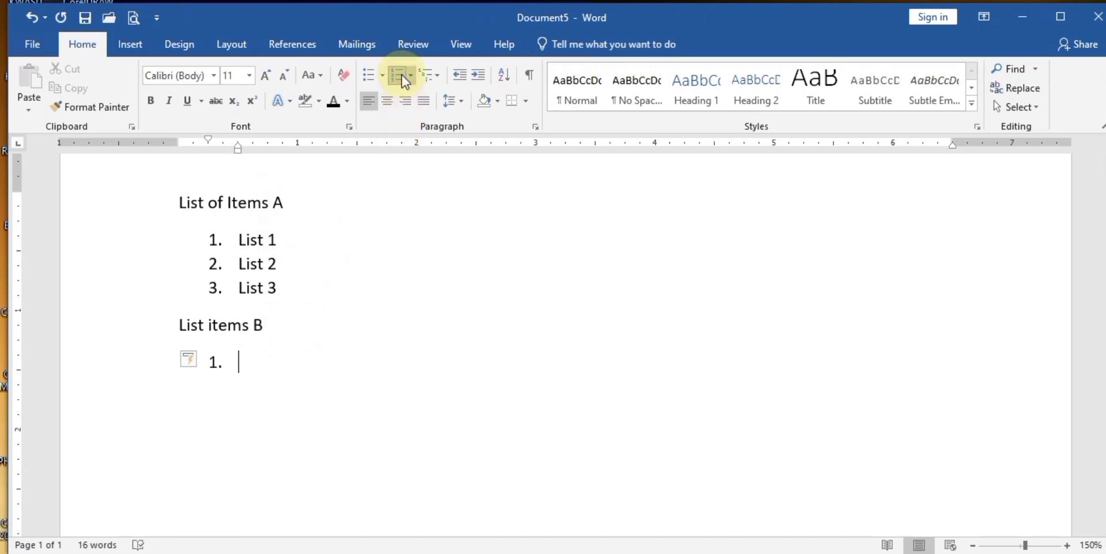
text(List)
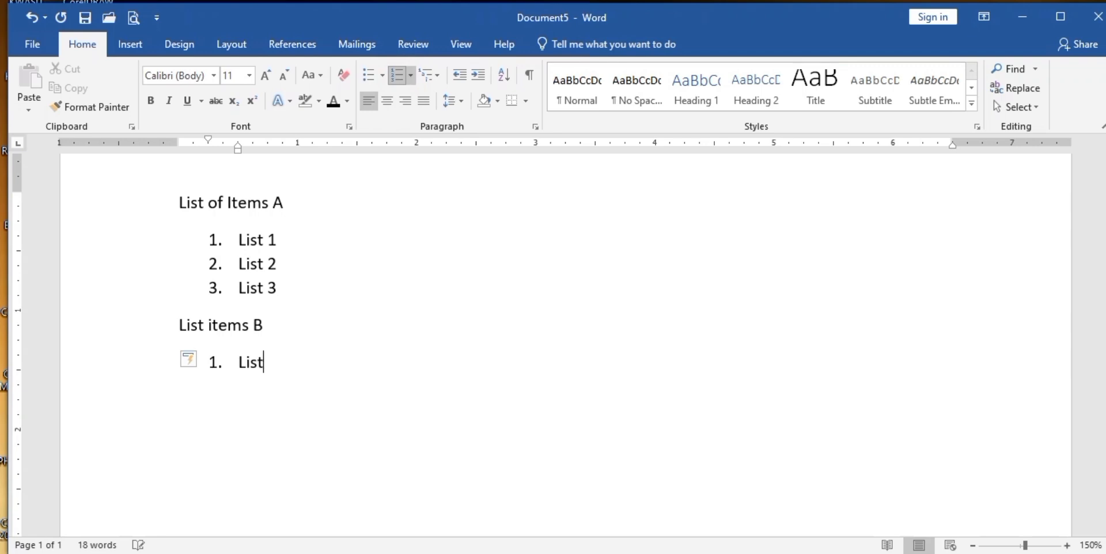
text( 4)
key(Return)
text(List 5)
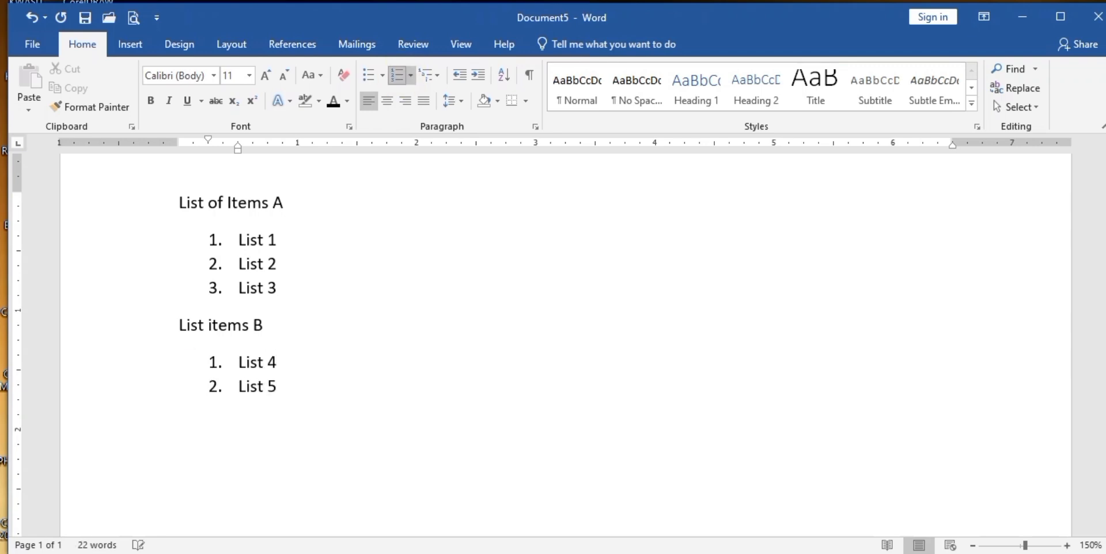
key(Return)
text(list 6)
key(Return)
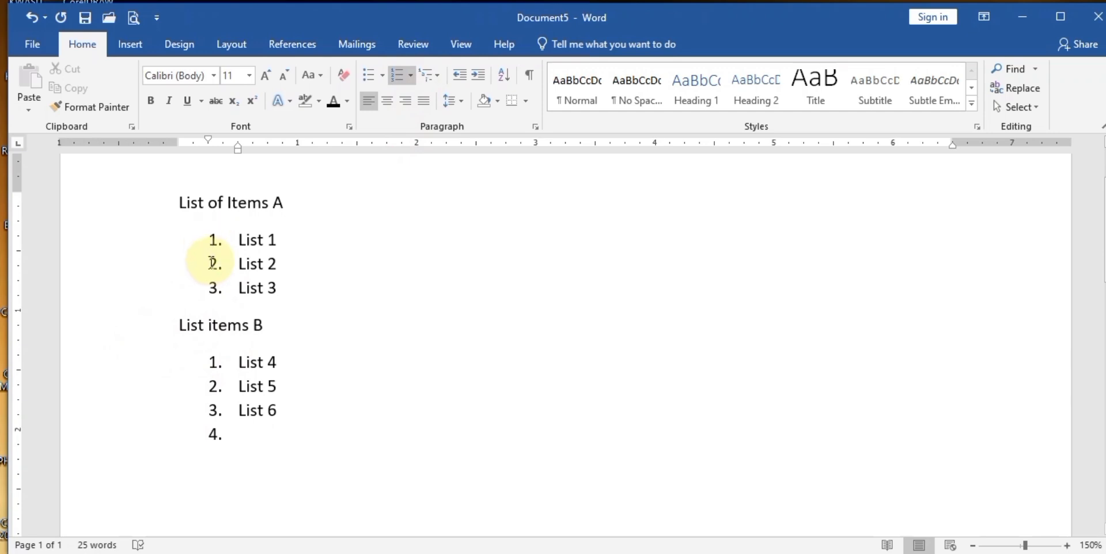
- Make list B continue numbering from the first list, then restart it at 1
click(215, 361)
right_click(215, 361)
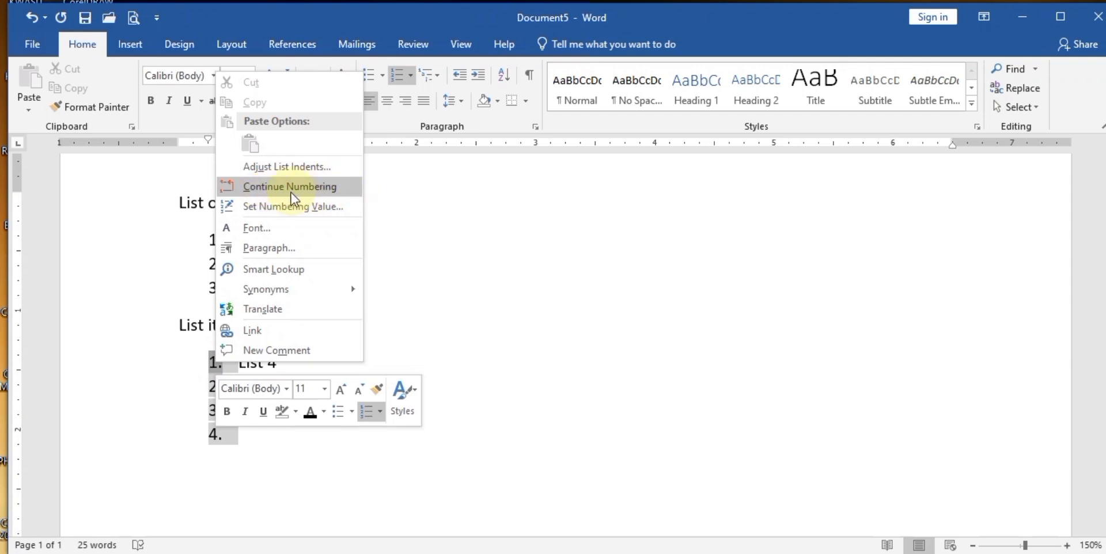
click(315, 196)
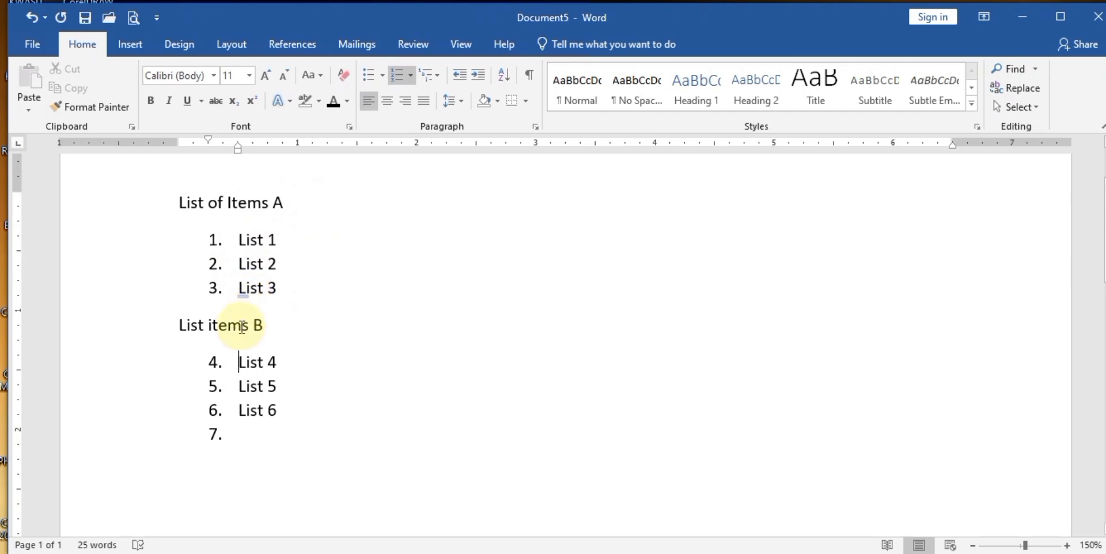
click(214, 363)
right_click(214, 363)
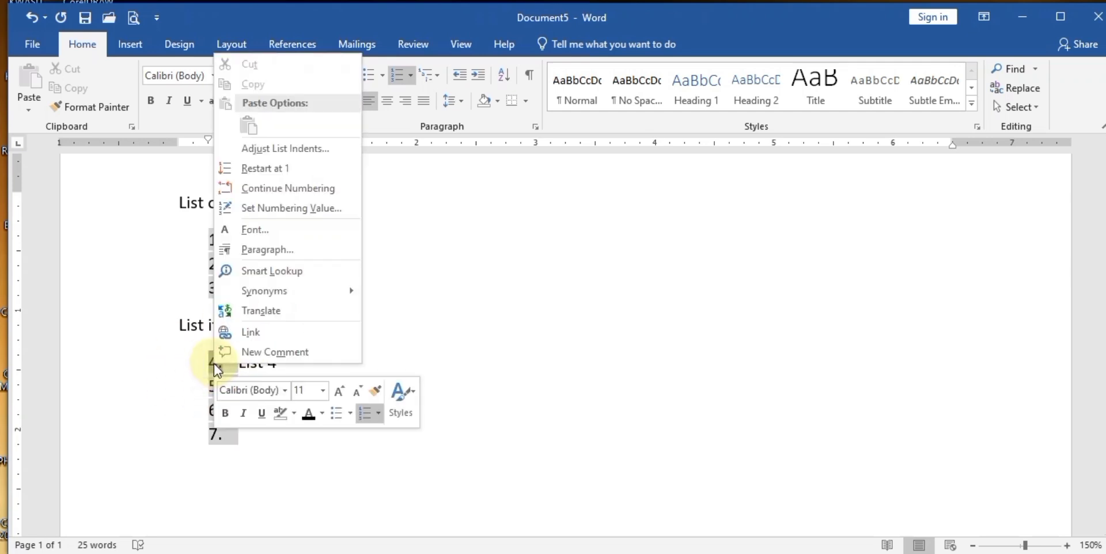
click(292, 169)
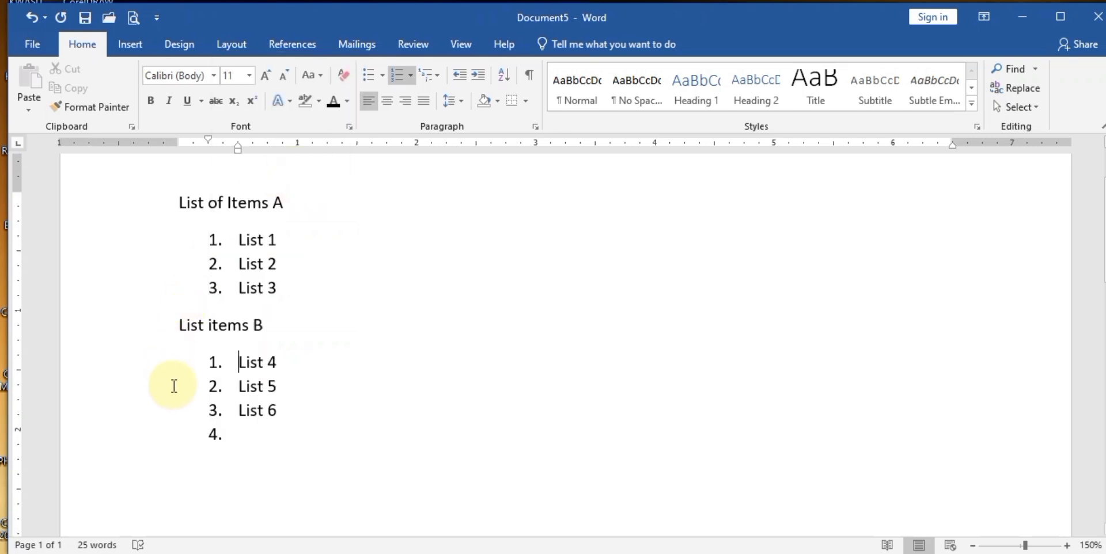
right_click(214, 363)
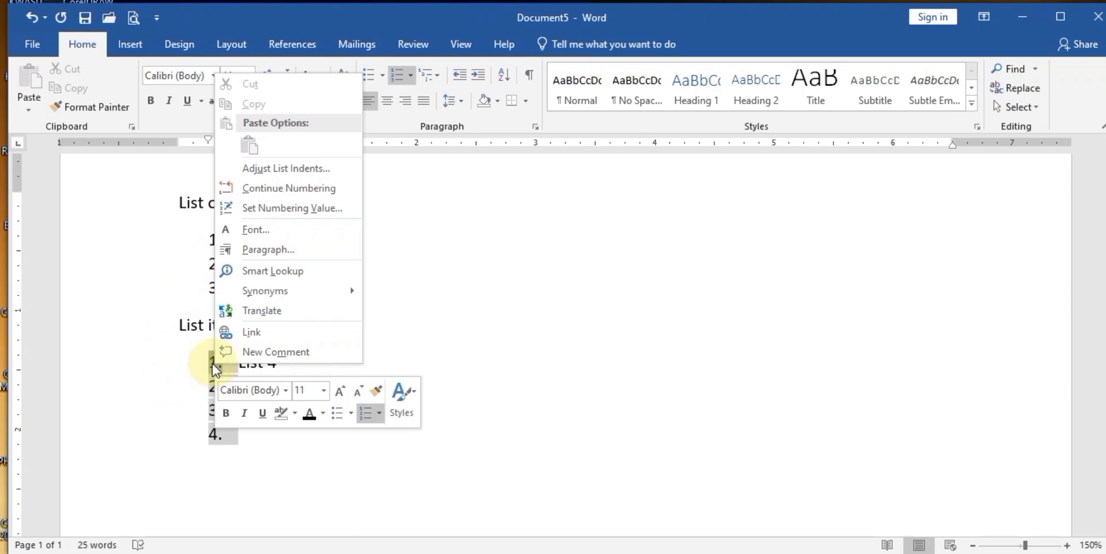
- Set list B's numbering value to 7 and type 'List 7' in the empty item 10
click(321, 206)
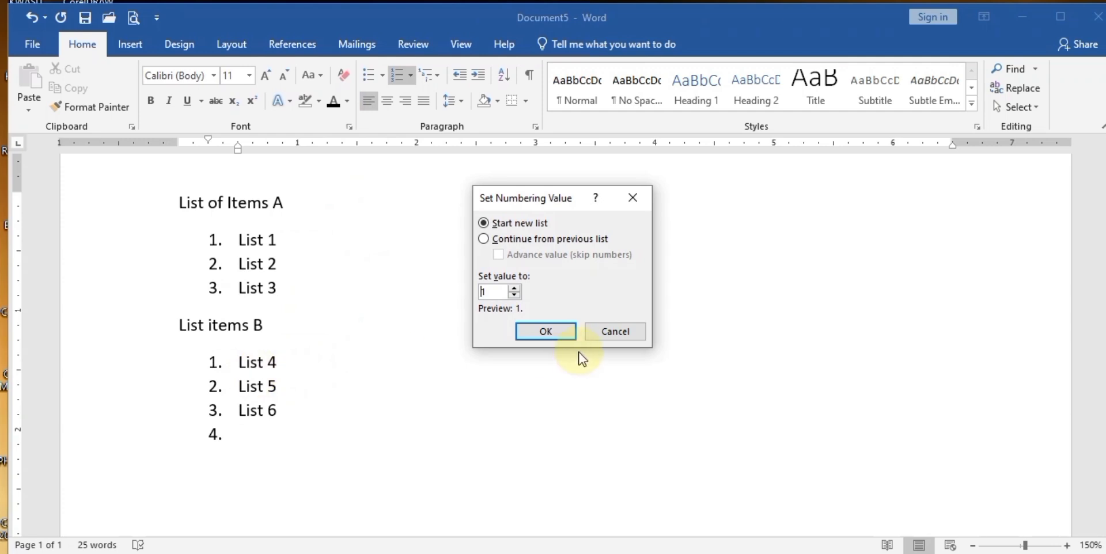
click(513, 288)
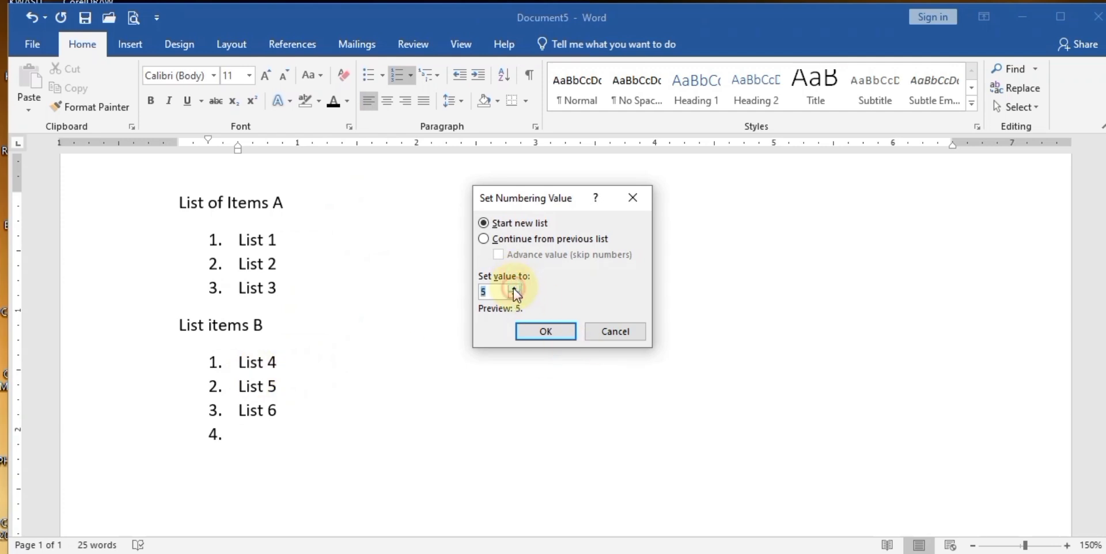
click(545, 332)
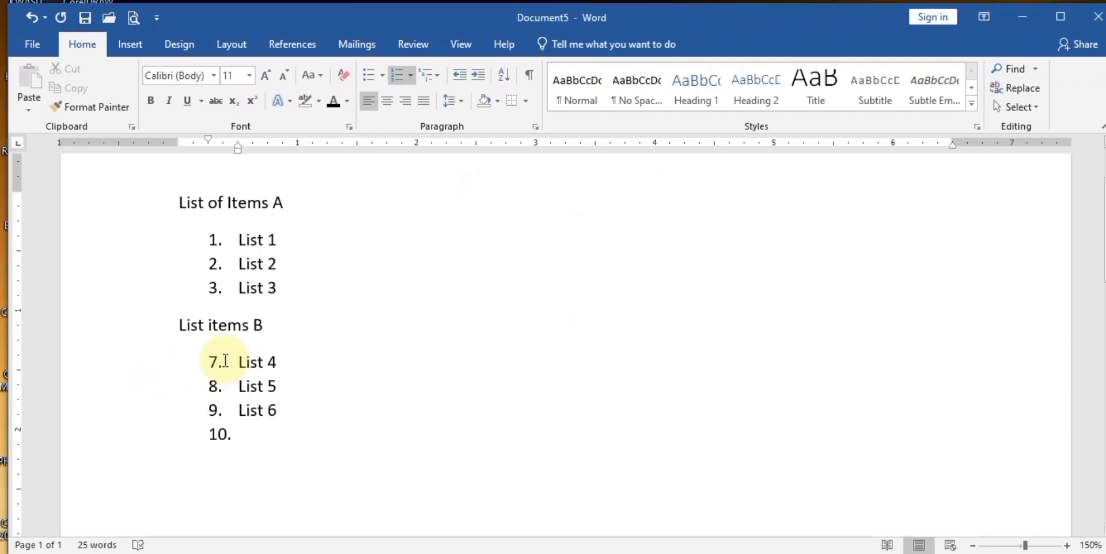
click(245, 432)
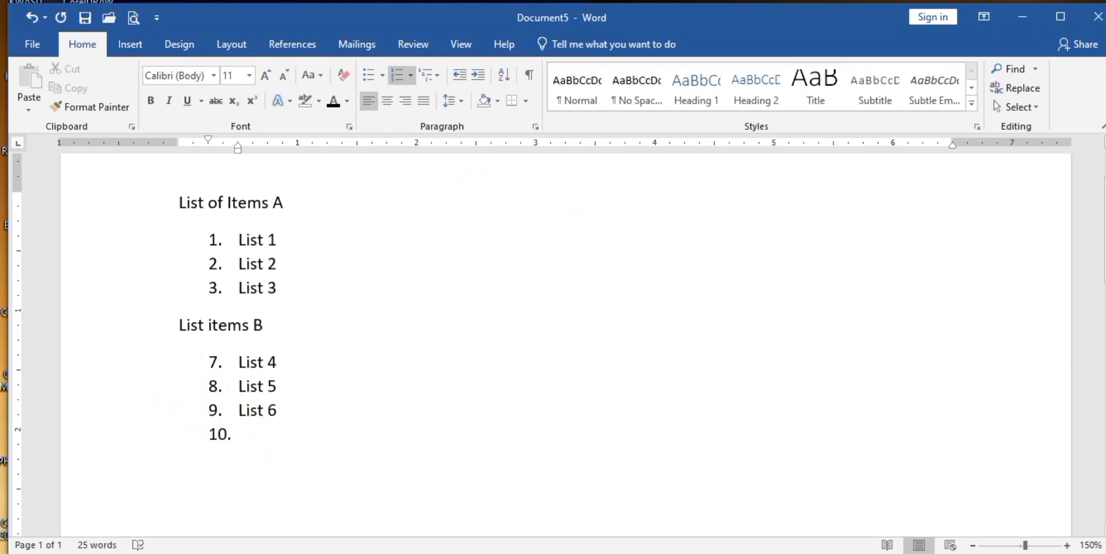
text(List )
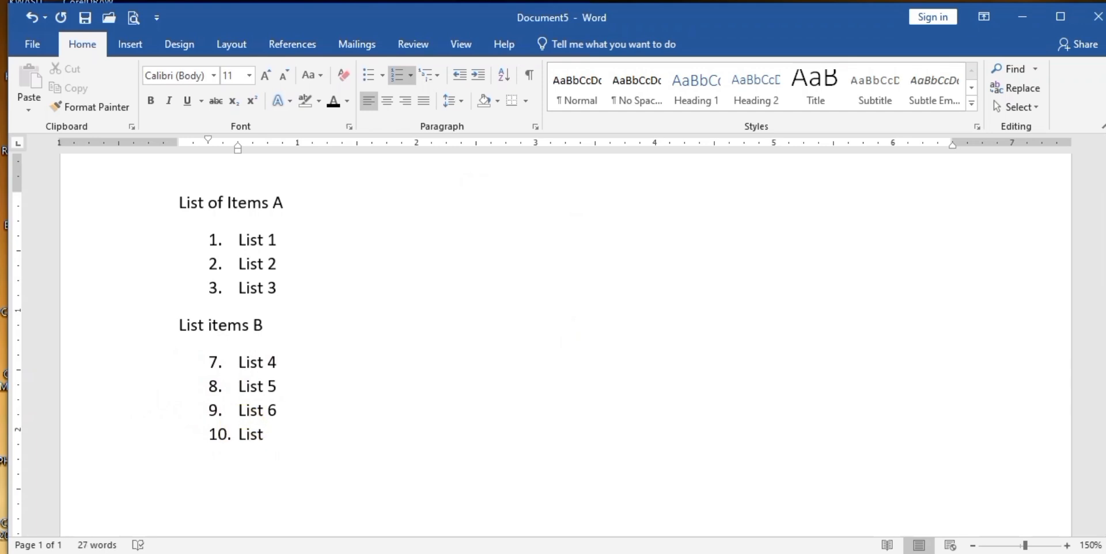
text(7)
click(358, 354)
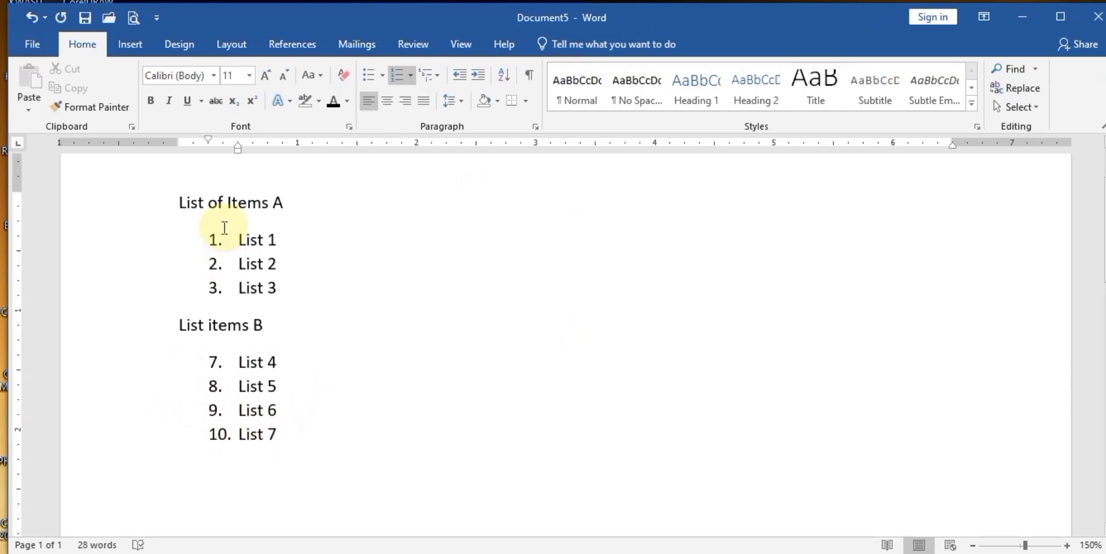
- Apply the four-diamond Bullet Library bullet to 'List of Items A', then to 'List items B'
click(173, 203)
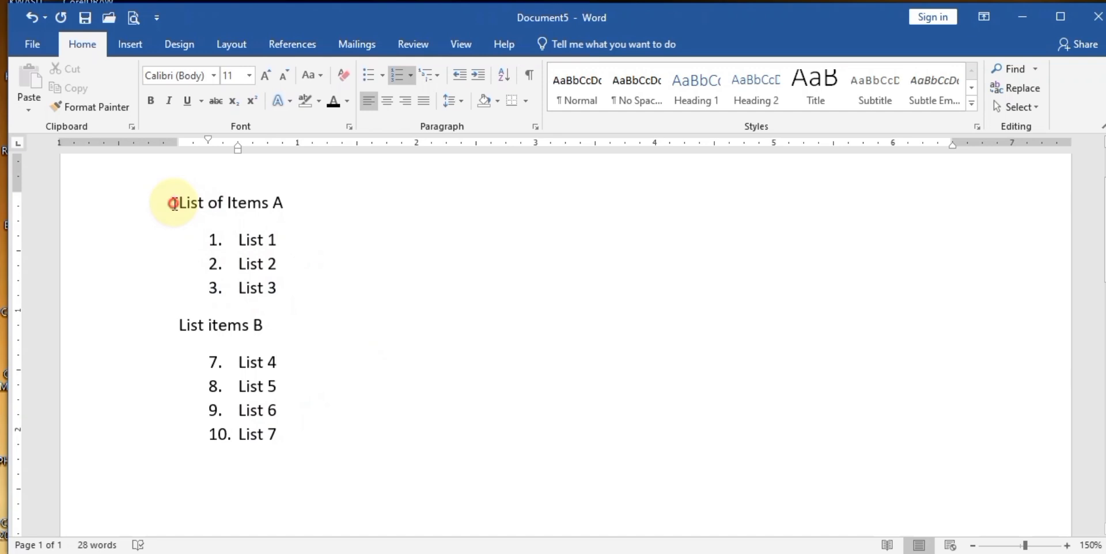
drag(172, 203, 279, 202)
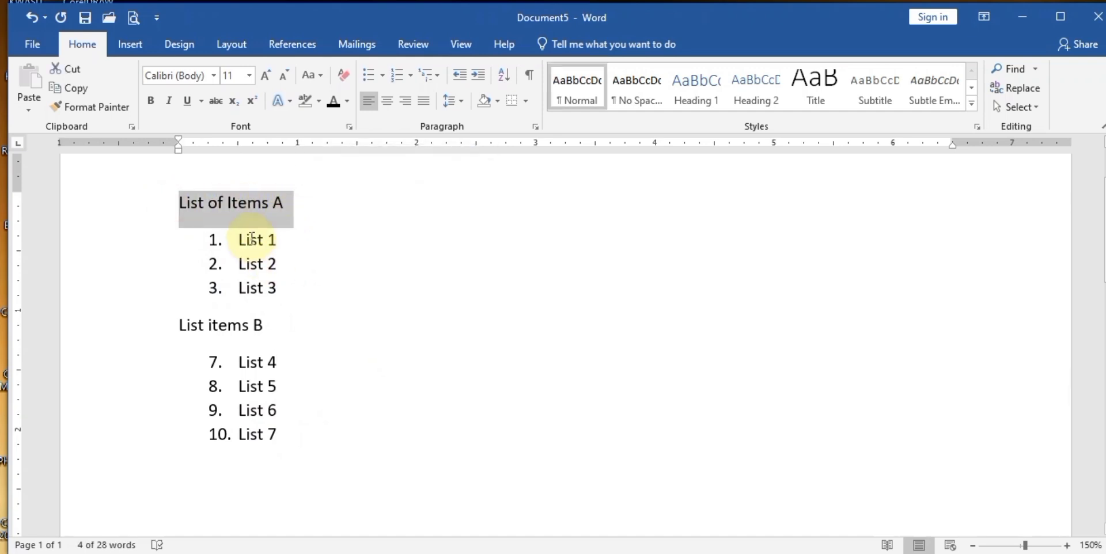
drag(252, 238, 263, 282)
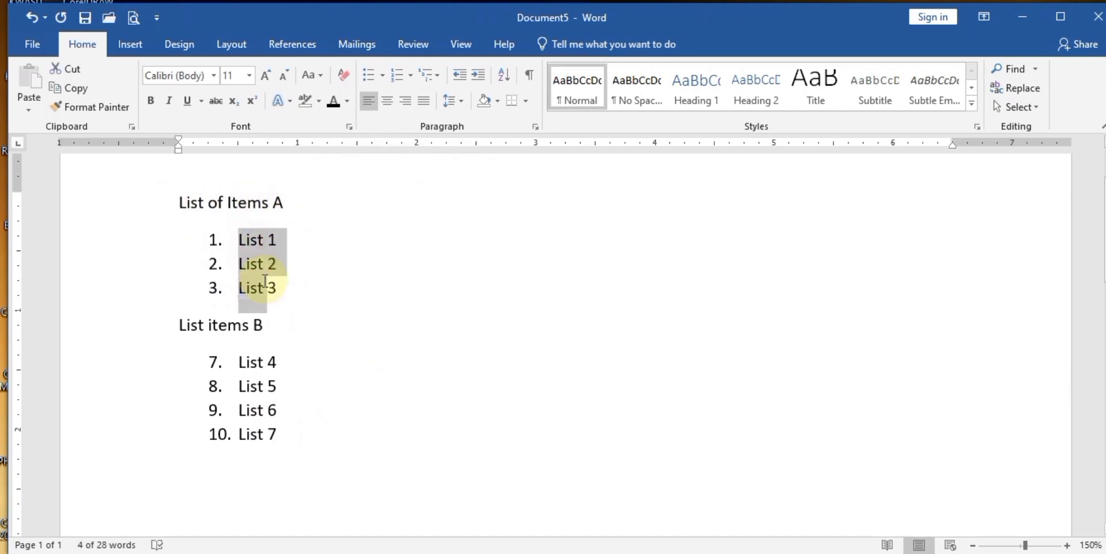
click(179, 203)
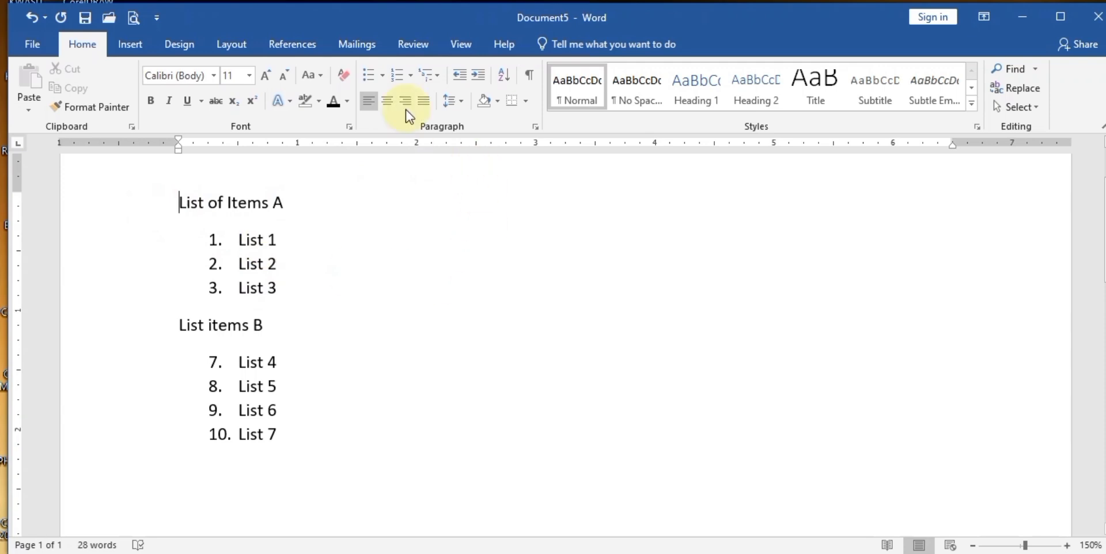
click(384, 74)
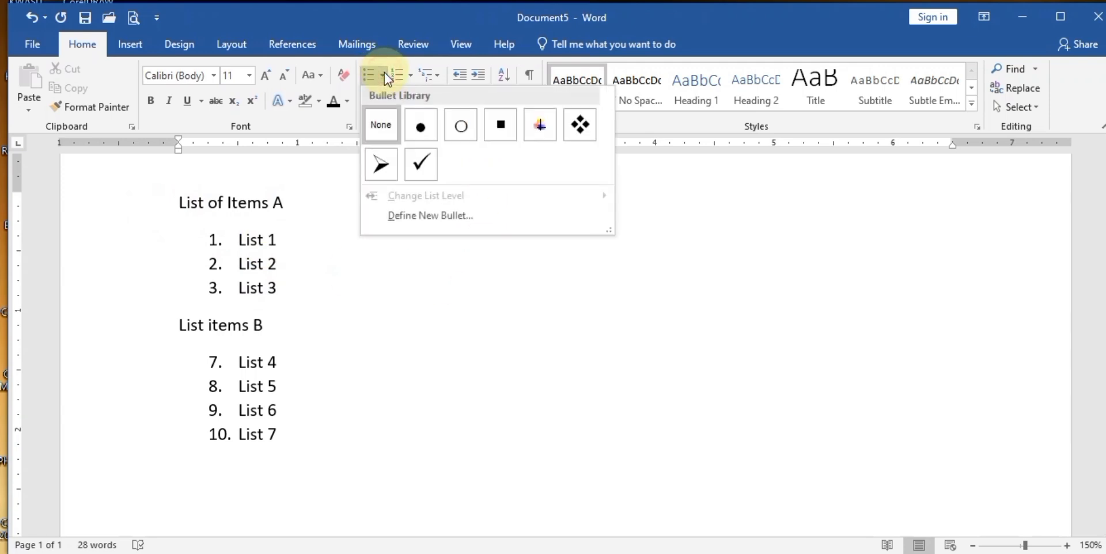
click(585, 128)
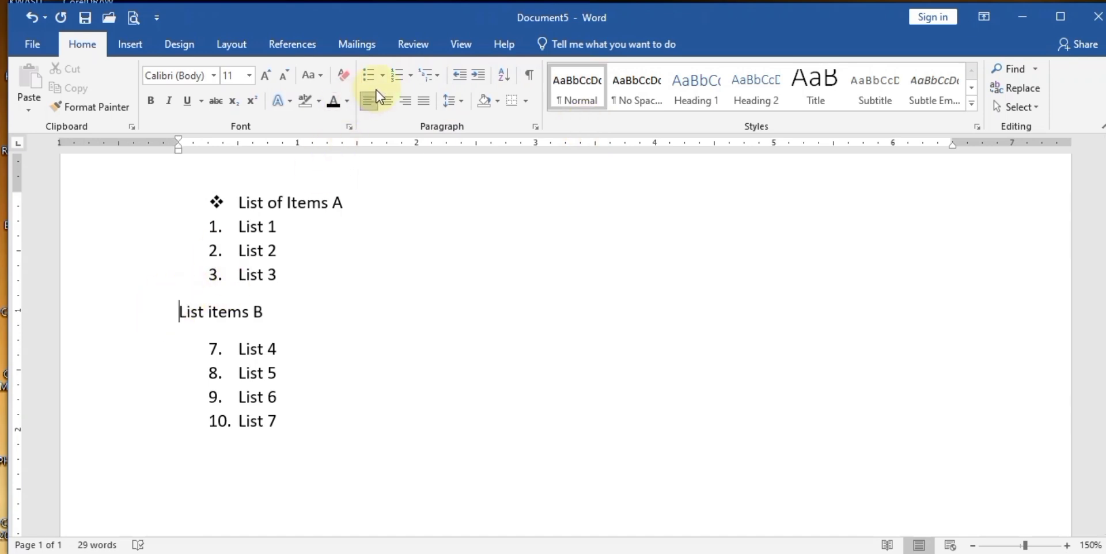
click(382, 76)
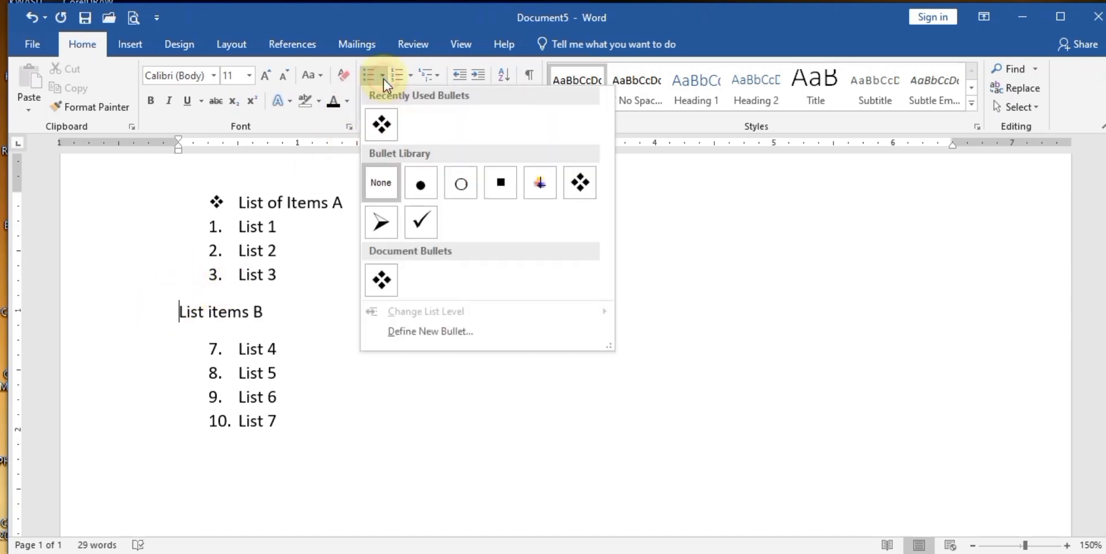
click(382, 123)
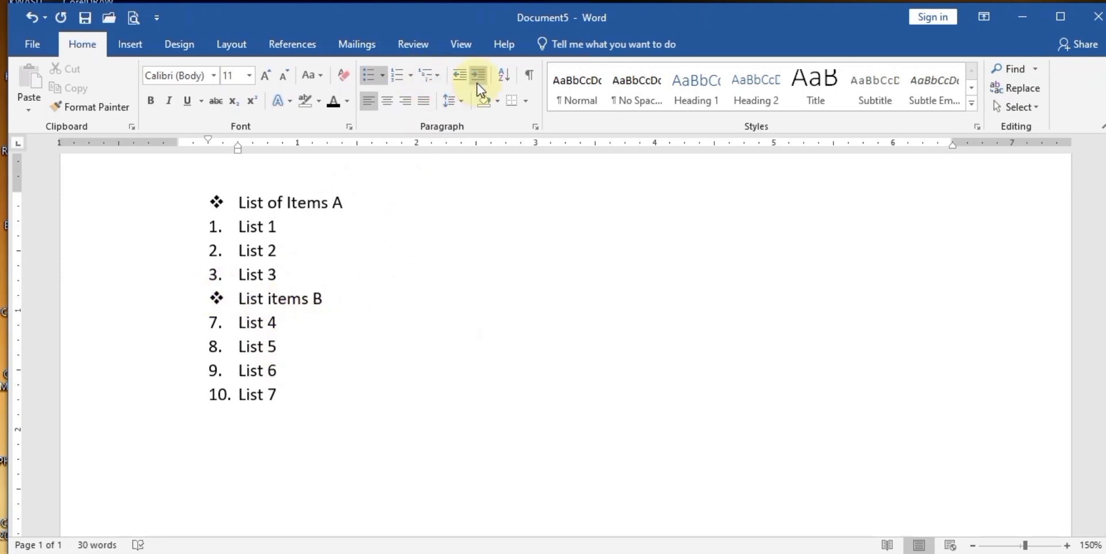
- Move the List items B and List of Items A headings' left indent toward the margin
click(460, 77)
click(459, 77)
drag(237, 154, 212, 161)
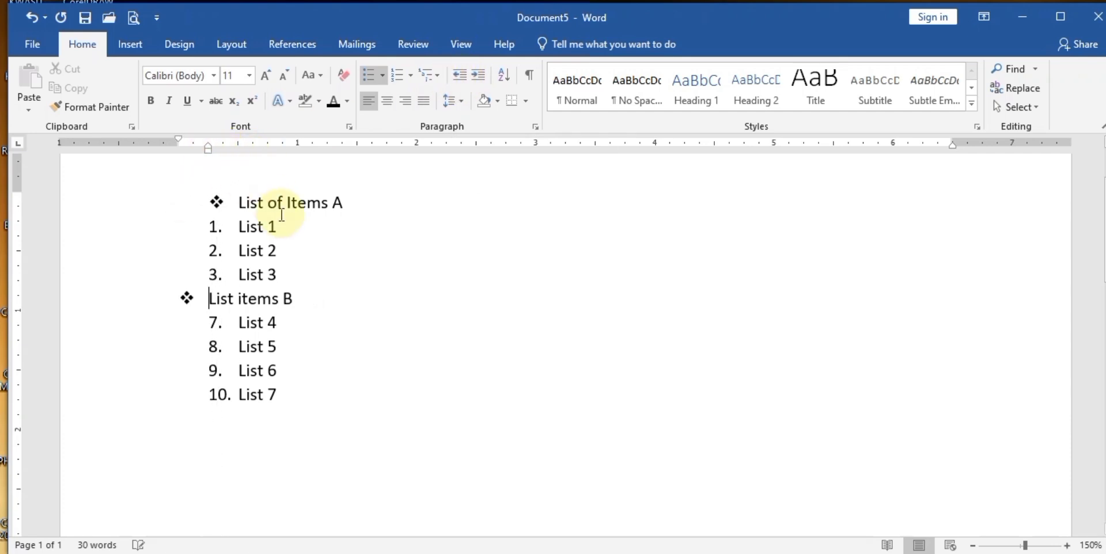
click(236, 201)
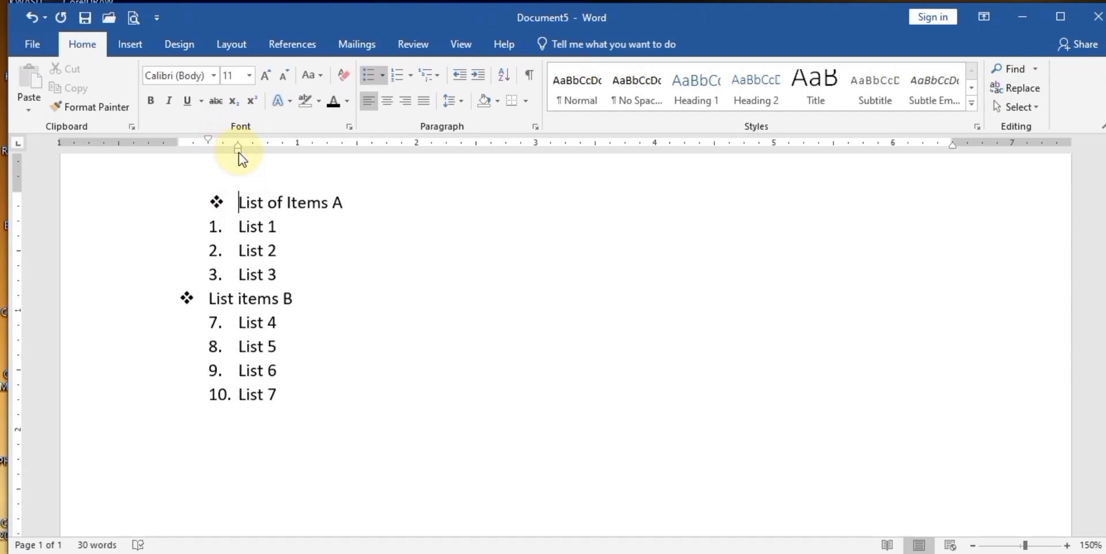
drag(239, 154, 210, 153)
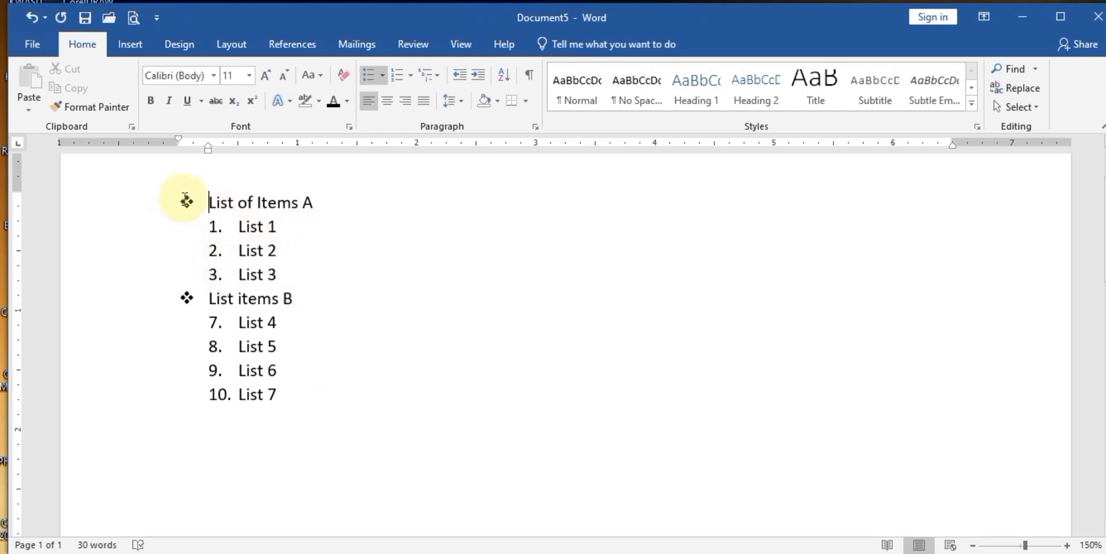
- Replace the numbers on List 1–List 3 with filled round bullets
click(281, 274)
shift+click(243, 224)
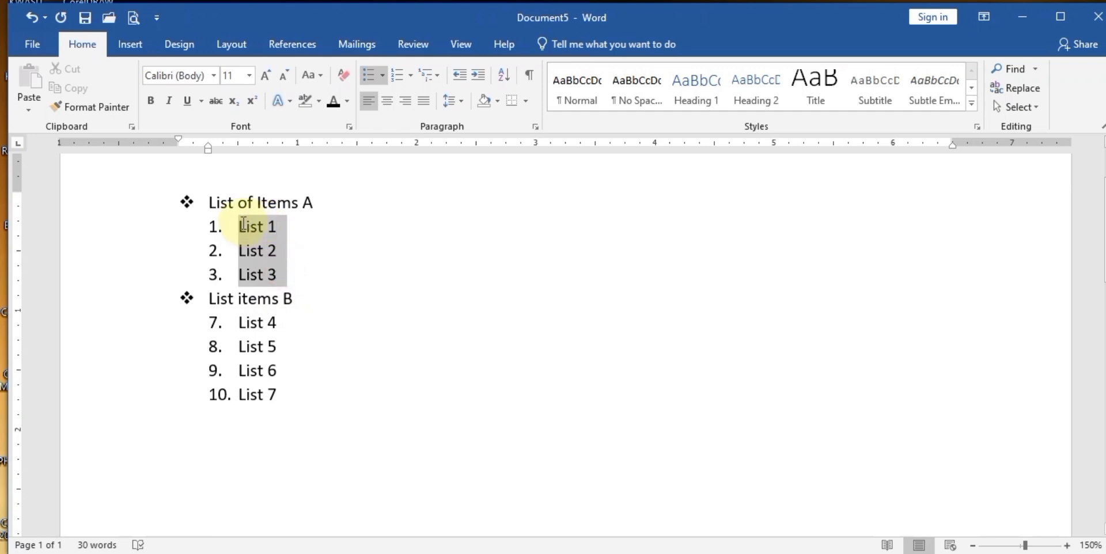
click(381, 75)
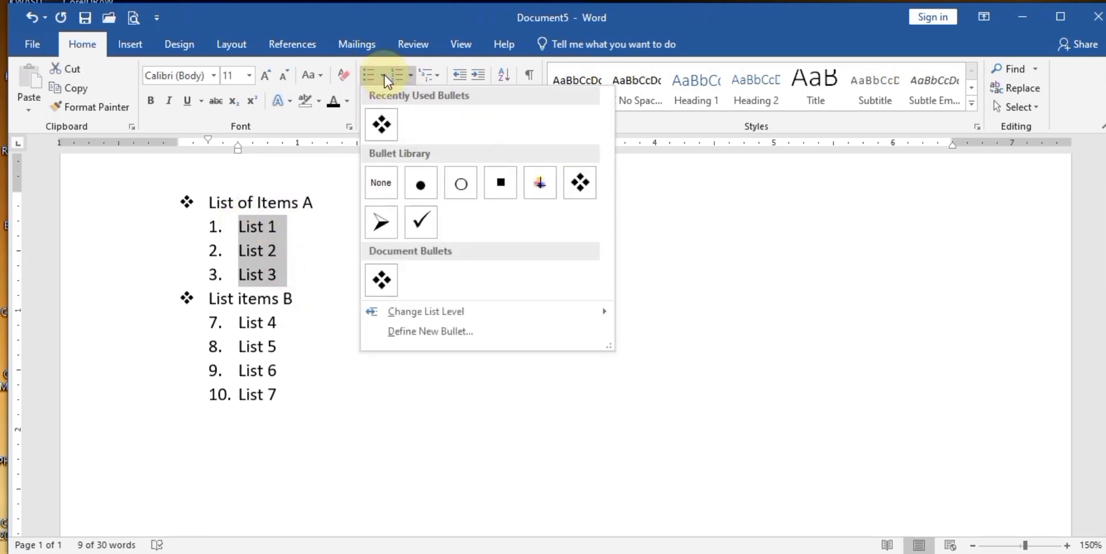
click(419, 190)
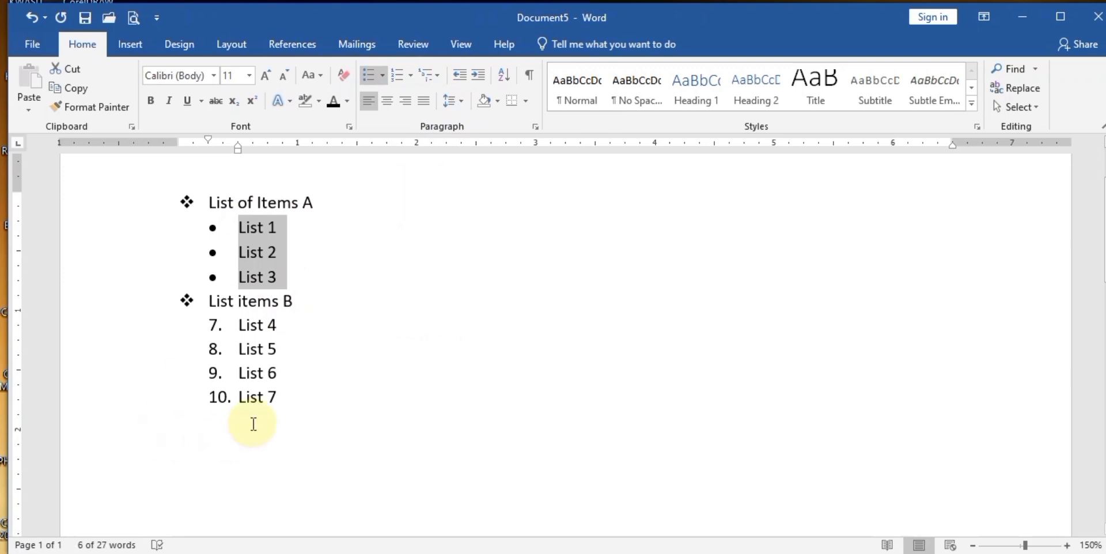
- Give List 4–List 7 square bullets and add a blank line after List 7
mouse_move(284, 398)
mouse_down()
mouse_move(279, 368)
mouse_move(249, 337)
mouse_move(281, 389)
mouse_up()
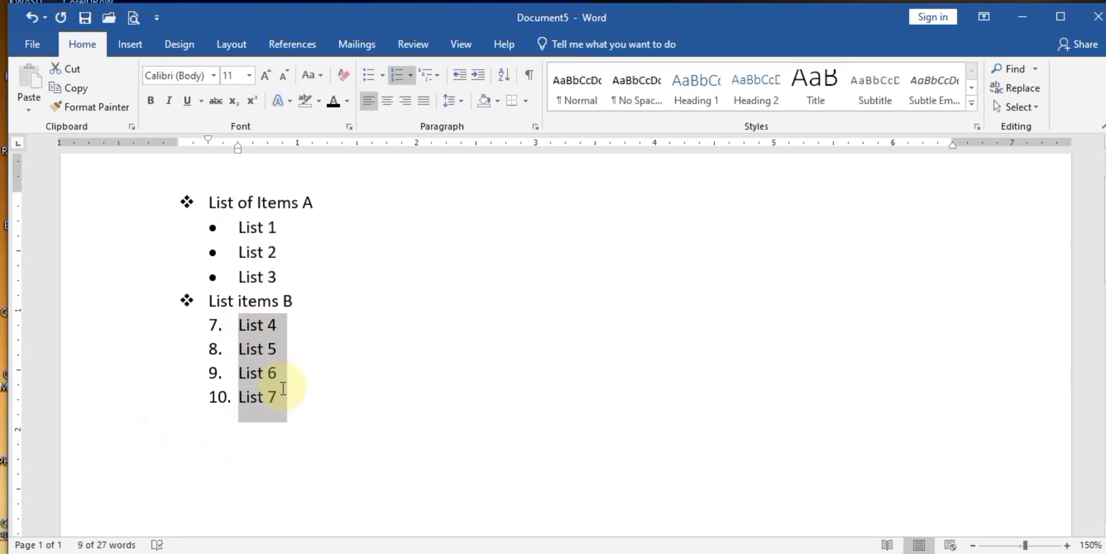
click(382, 76)
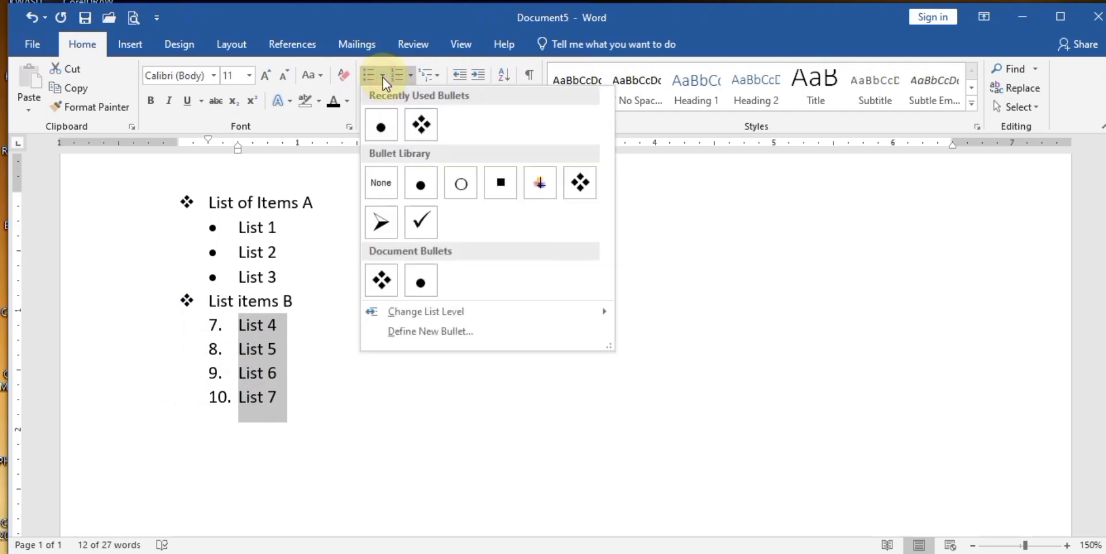
click(378, 127)
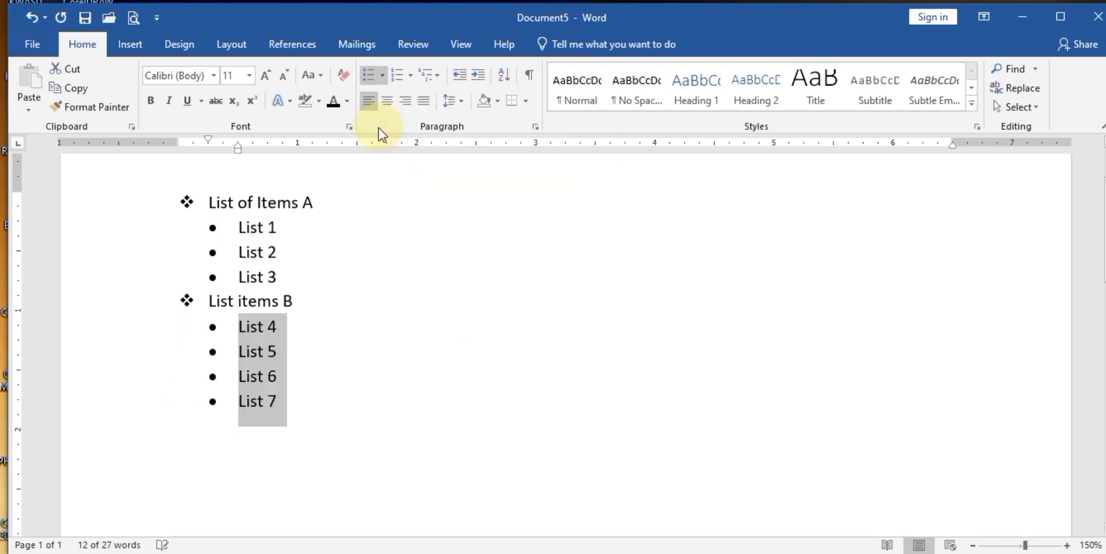
click(383, 75)
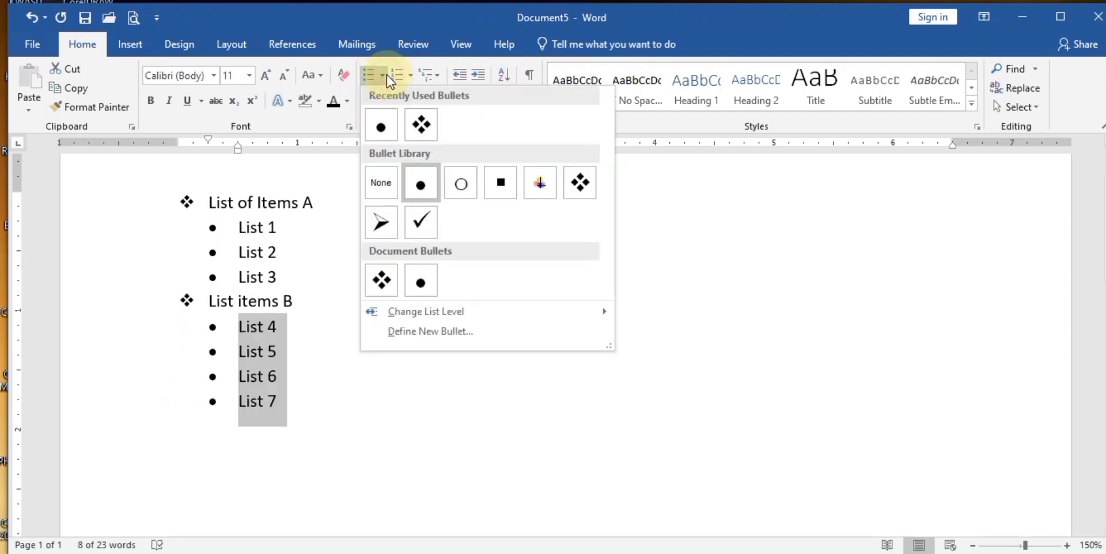
click(488, 184)
click(283, 436)
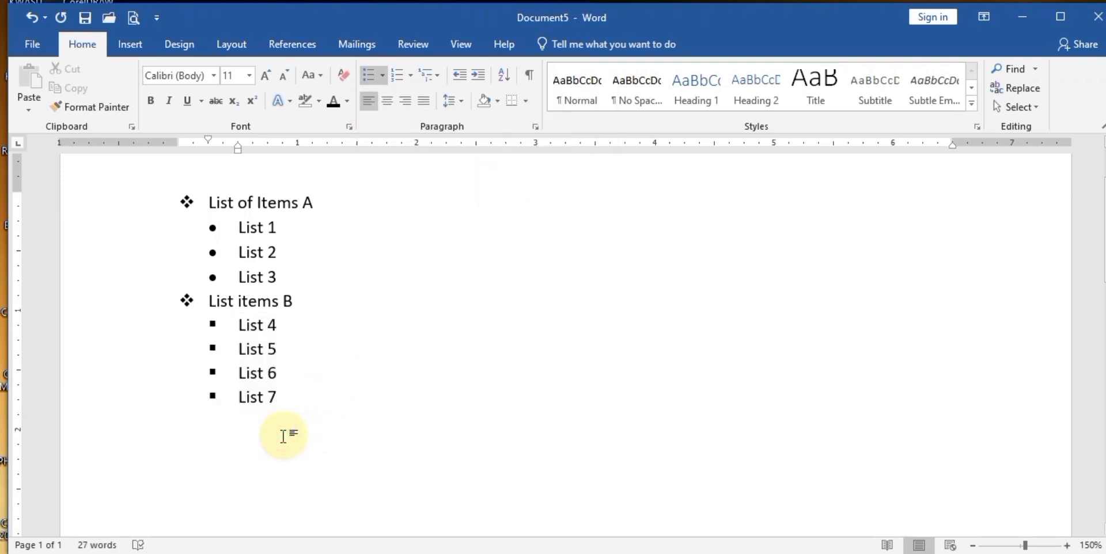
key(Return)
key(Return)
key(Return)
key(Return)
key(Return)
key(Return)
key(Return)
key(Return)
key(Return)
key(Return)
key(Return)
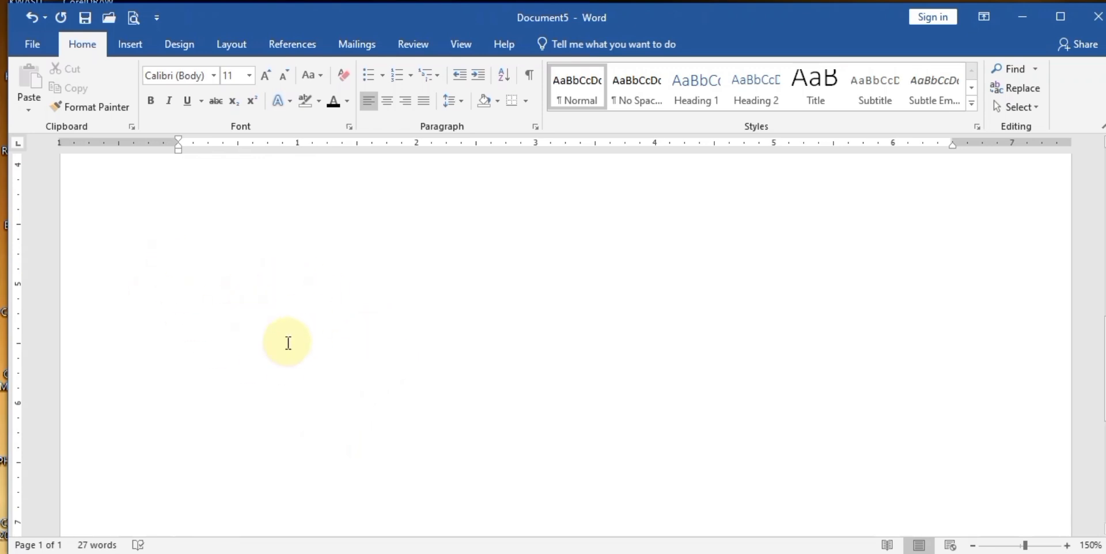
- Type Chapter, Opening, Salutation, Introduction and 'greeting message' on separate lines
text(Cha)
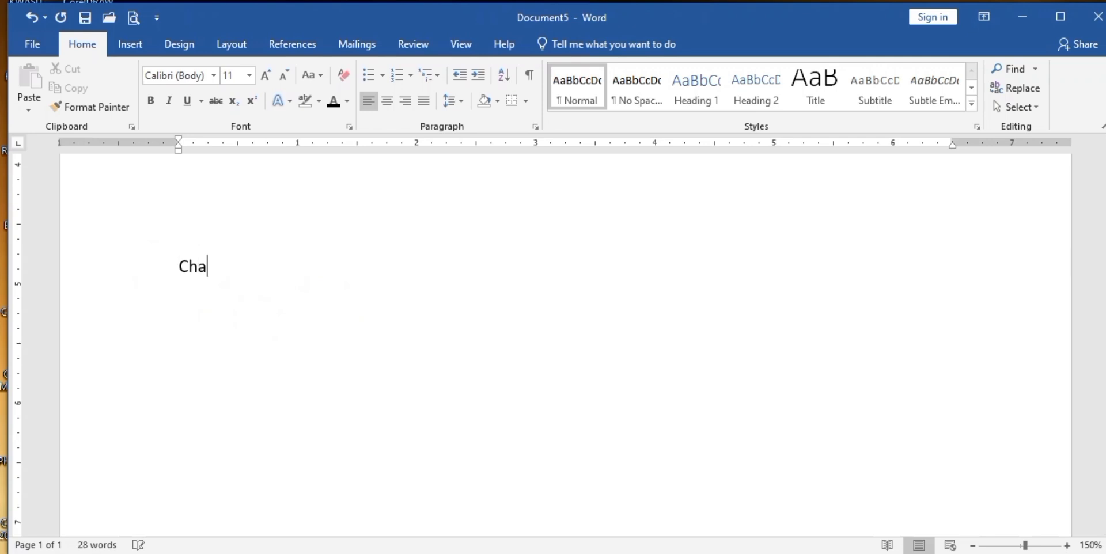
text(pter 1)
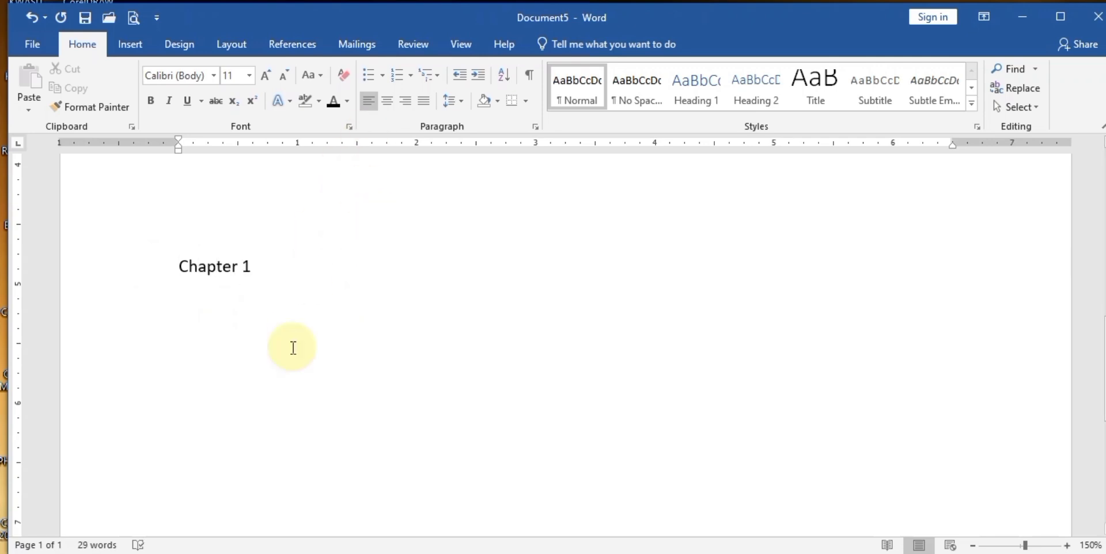
text(Opening)
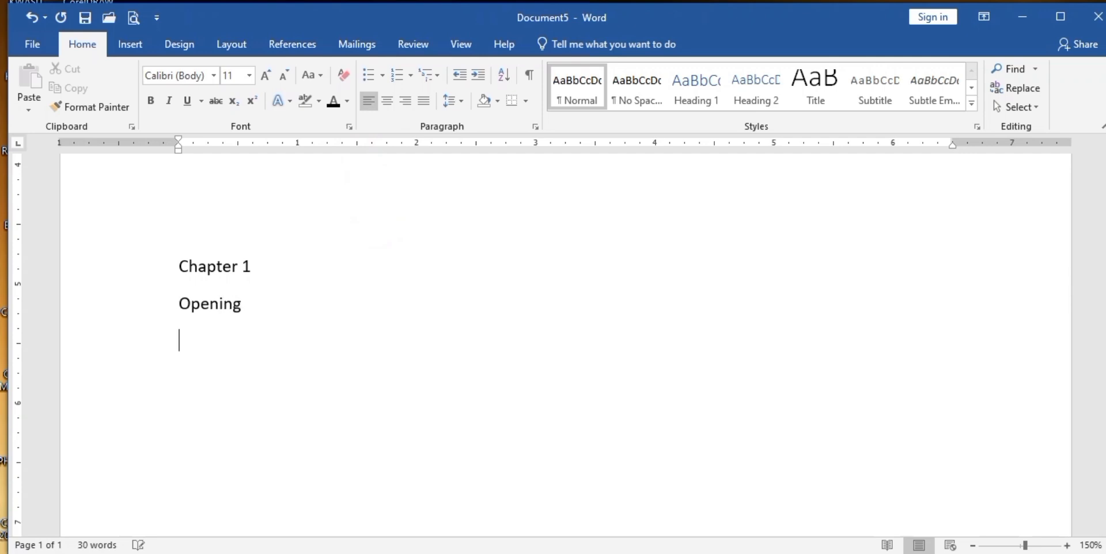
text(salutation)
key(Return)
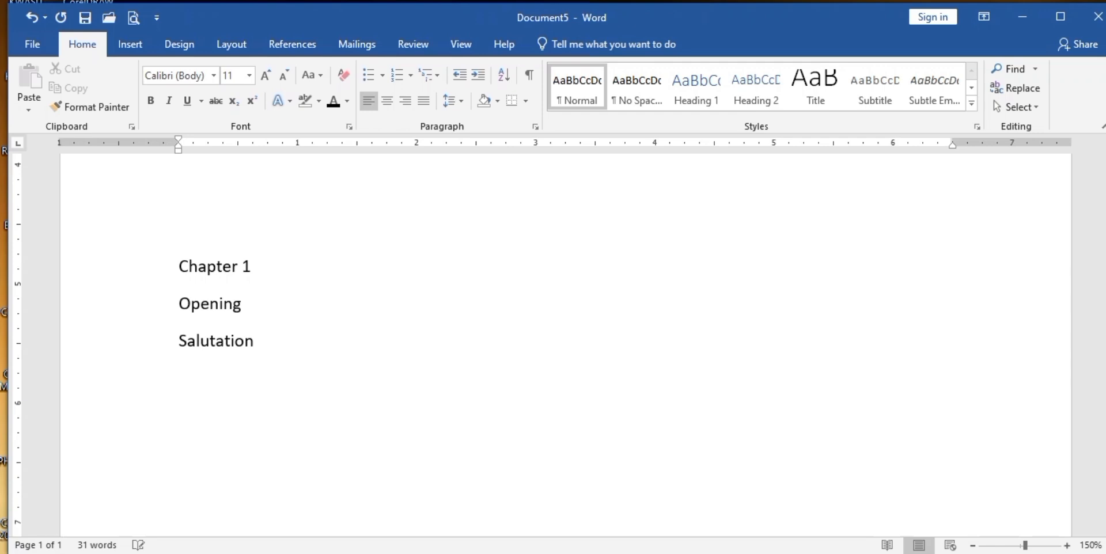
text(iontroduction)
key(Return)
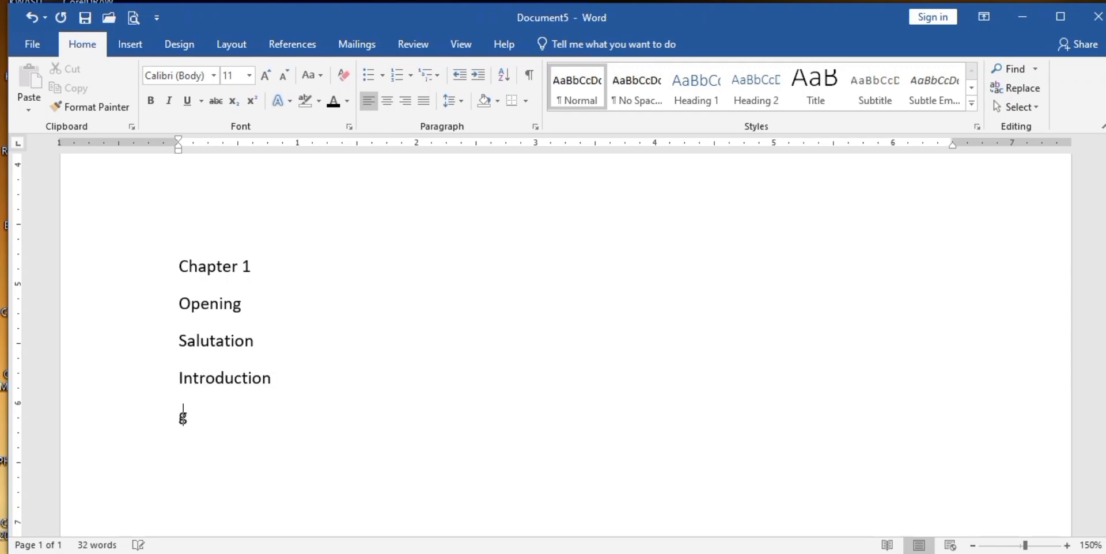
text(greeting mes)
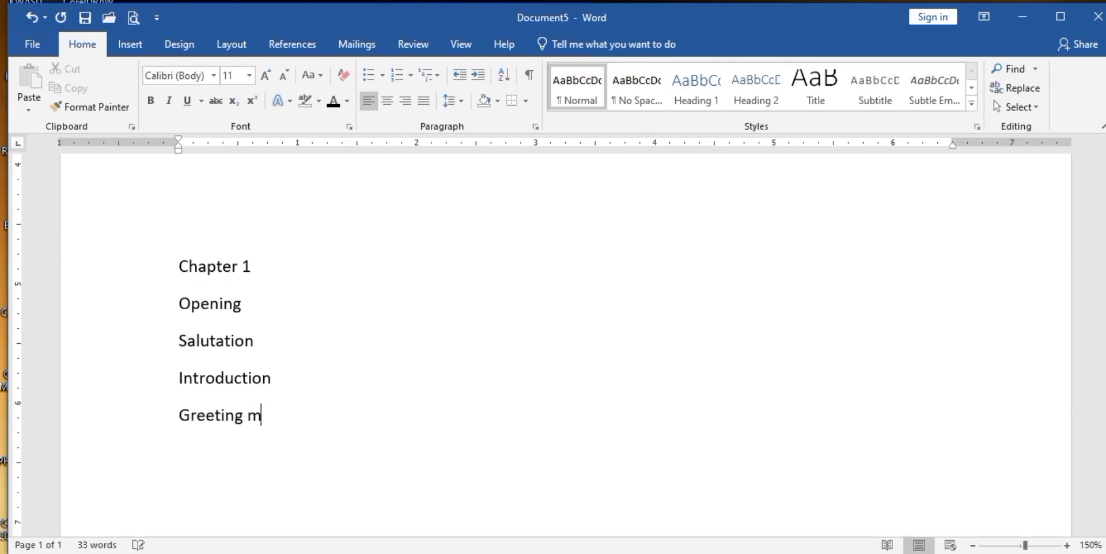
text(sage)
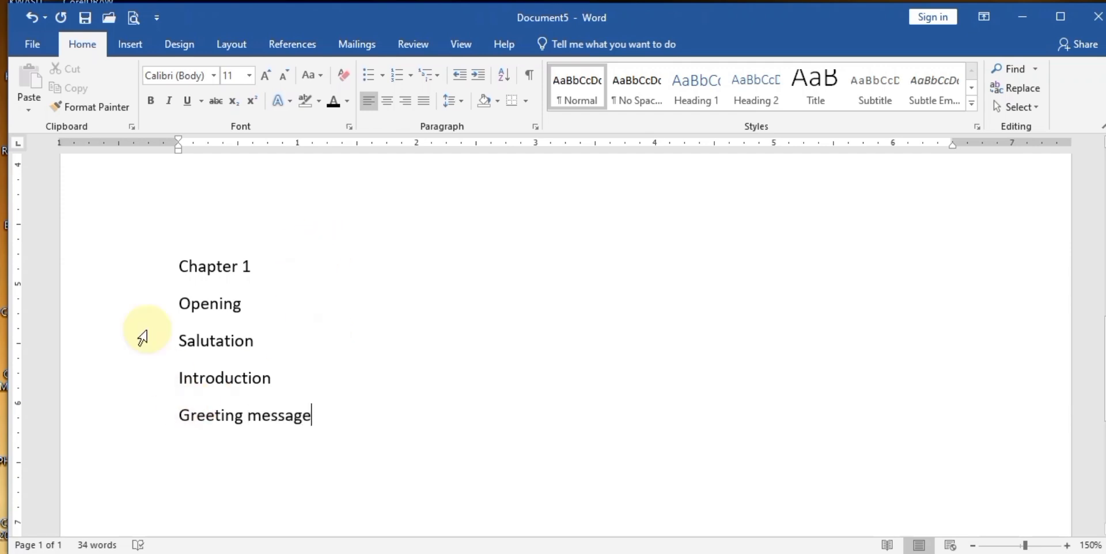
- Try arrow bullets on the four lines and numbering on Chapter 1, then undo the bullets
drag(180, 303, 336, 415)
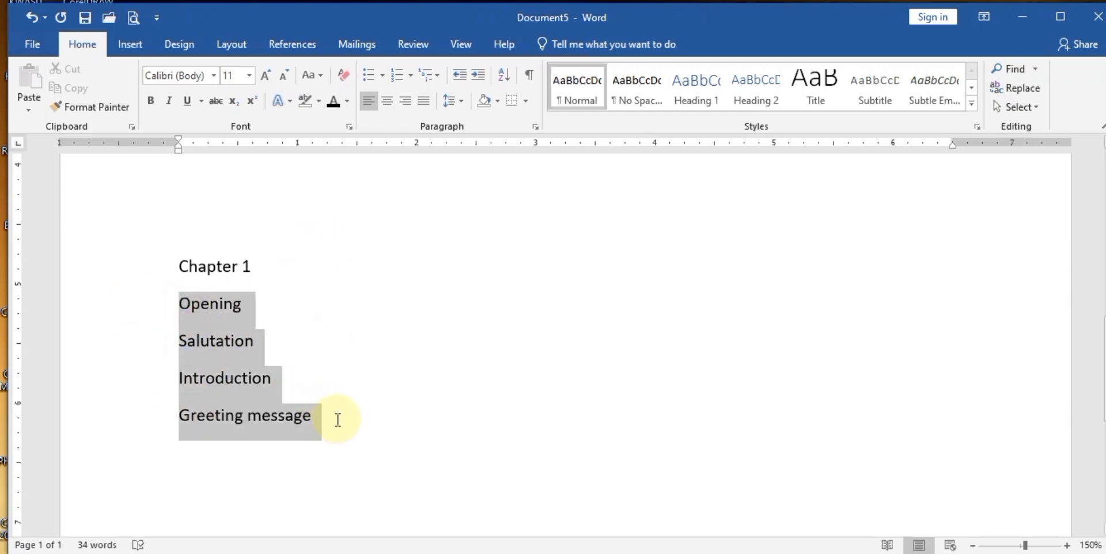
click(382, 76)
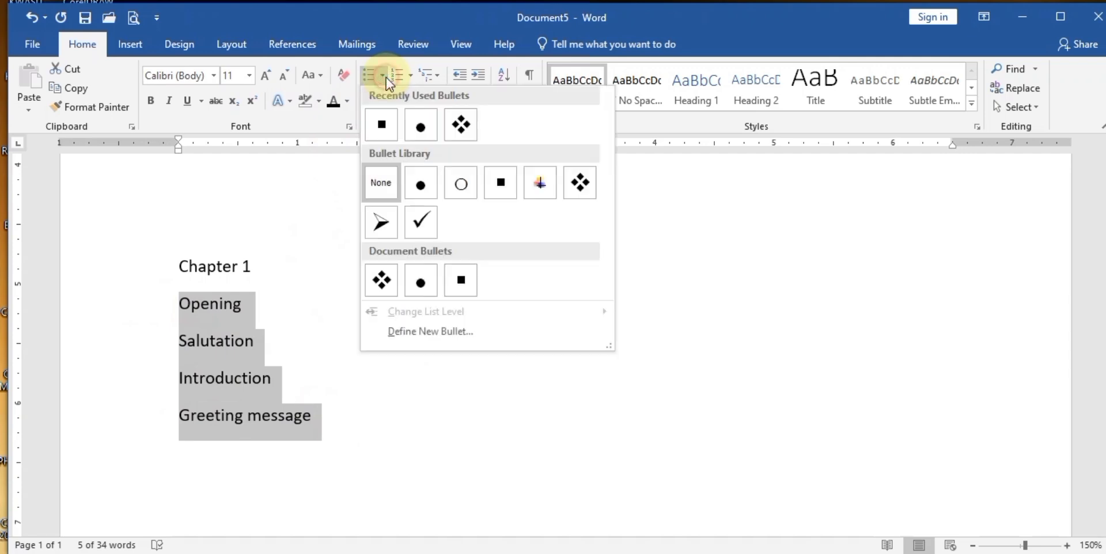
click(383, 221)
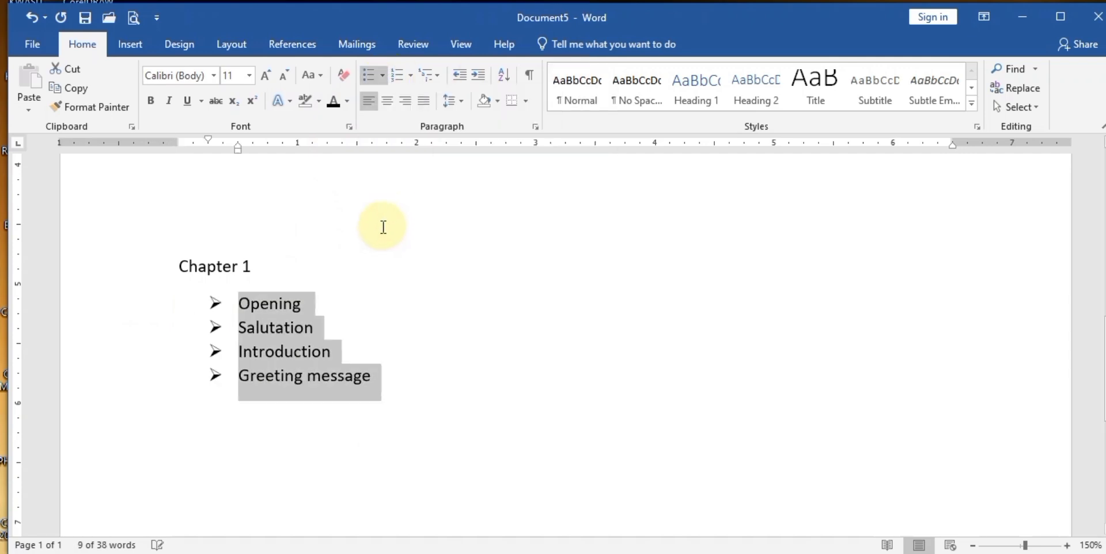
drag(253, 266, 179, 266)
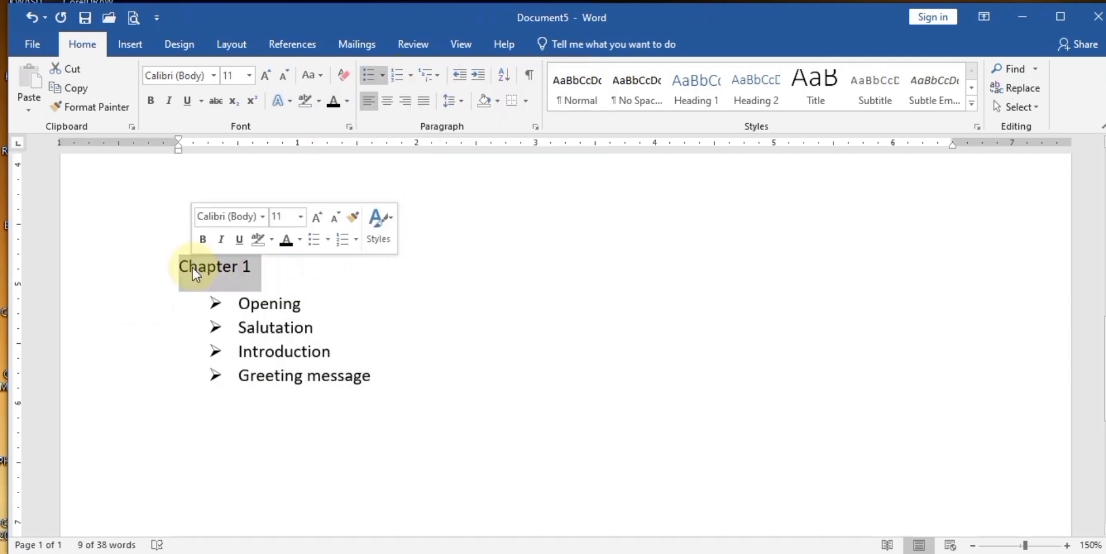
click(412, 78)
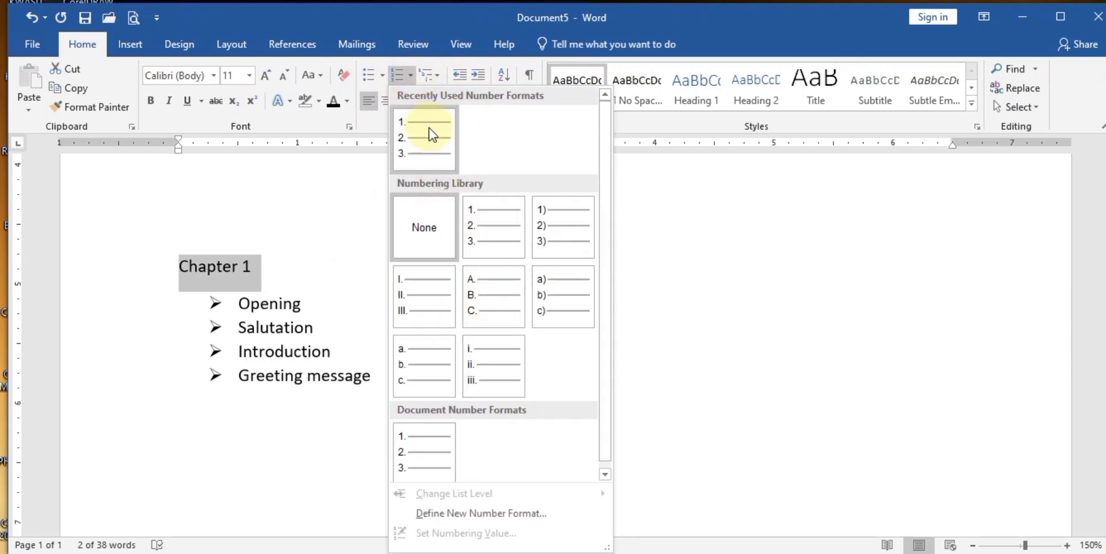
click(723, 288)
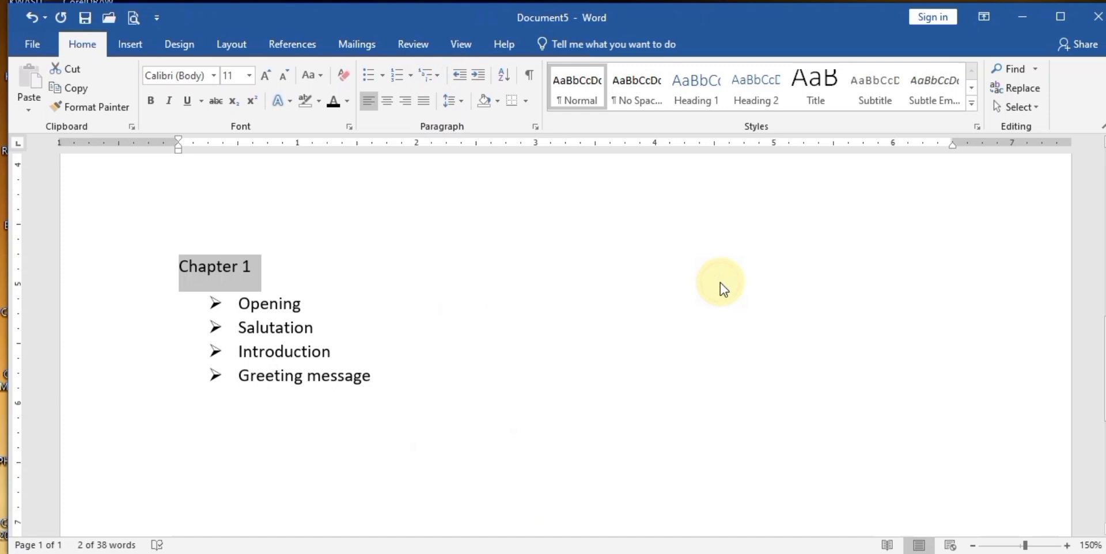
click(380, 340)
key(ctrl+z)
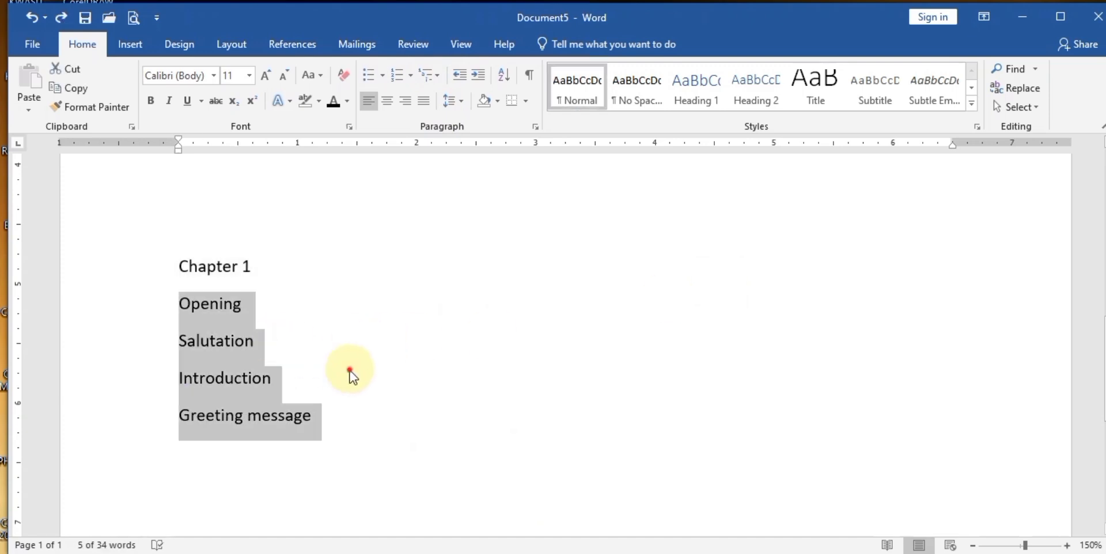
- Delete the Opening through Greeting message lines, keeping Chapter 1 and an empty line
click(180, 301)
shift+click(309, 433)
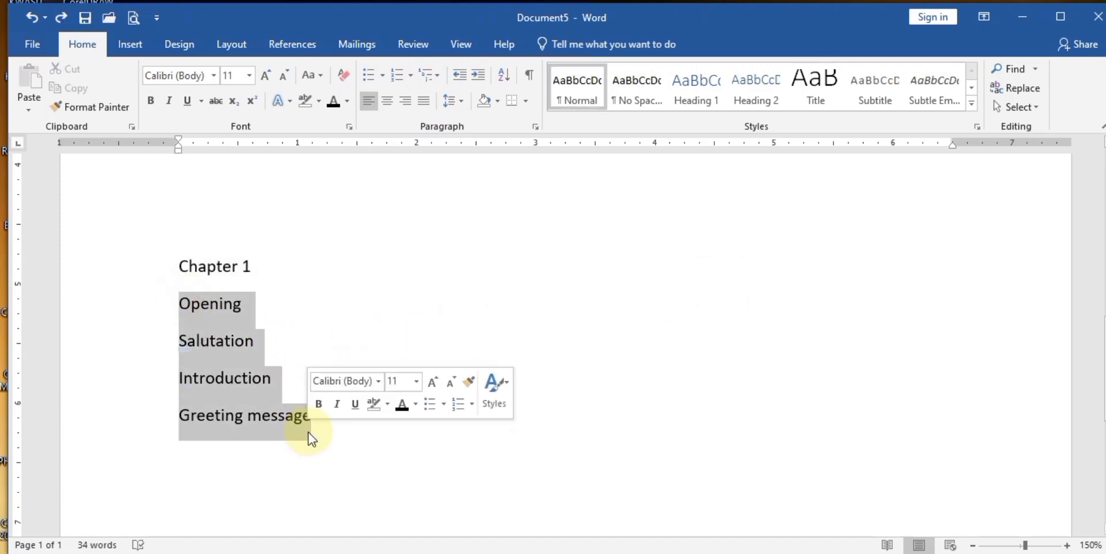
key(Delete)
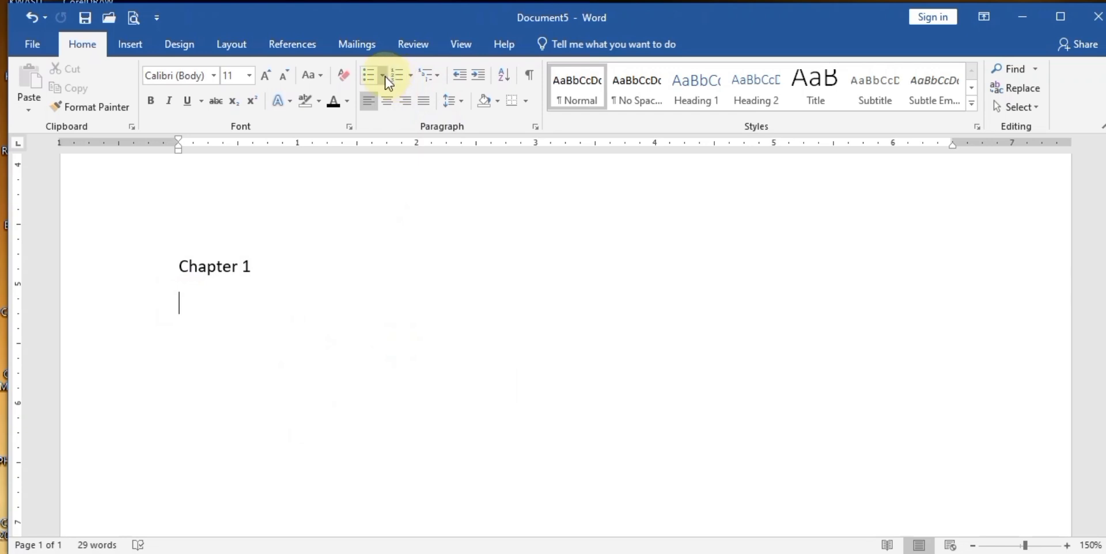
- Type opening, salutation, welcome massage, body of the letter and closing as arrow-bullet items
click(383, 76)
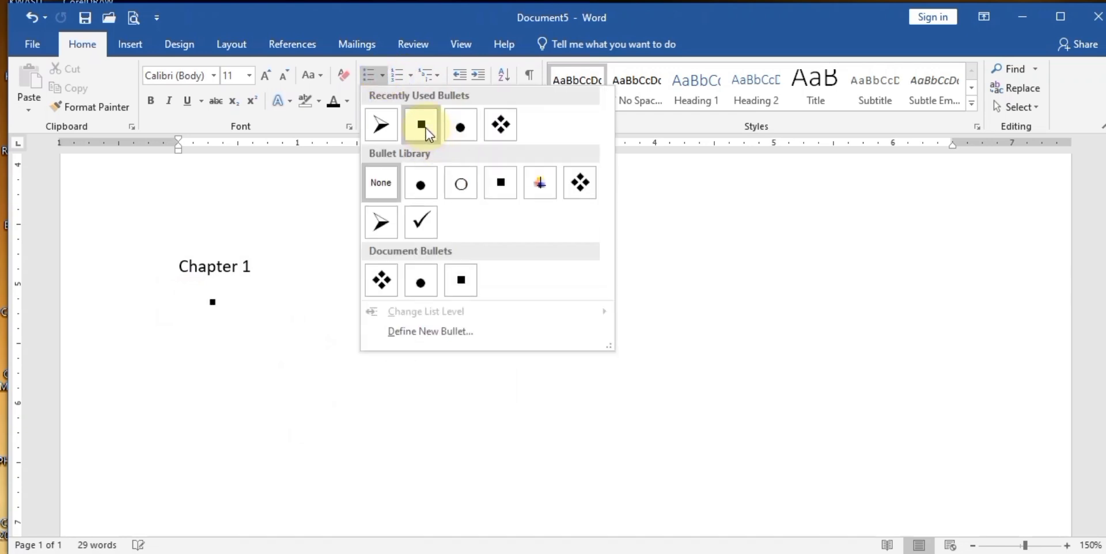
click(382, 224)
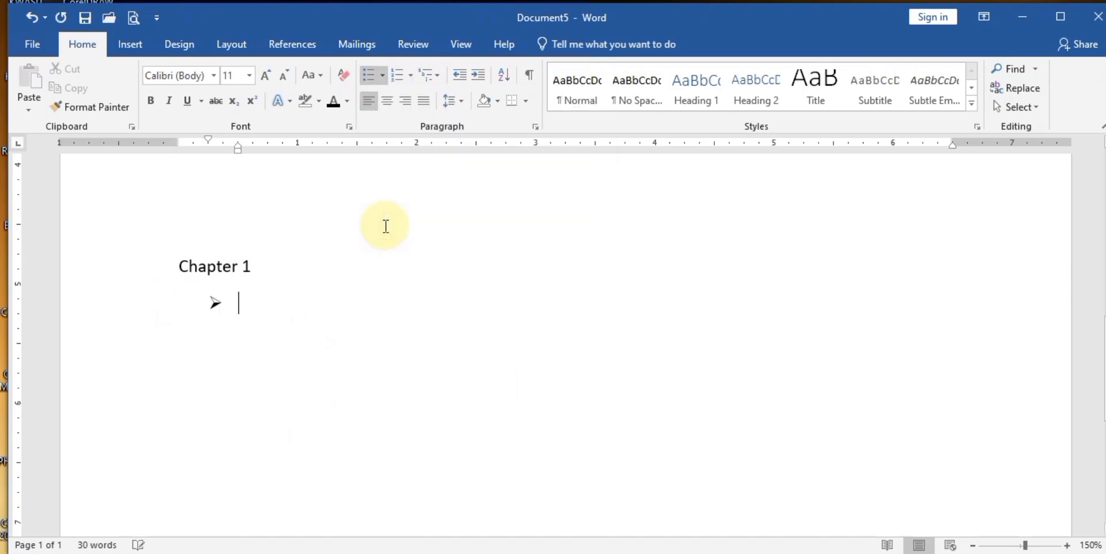
text(opening)
key(Return)
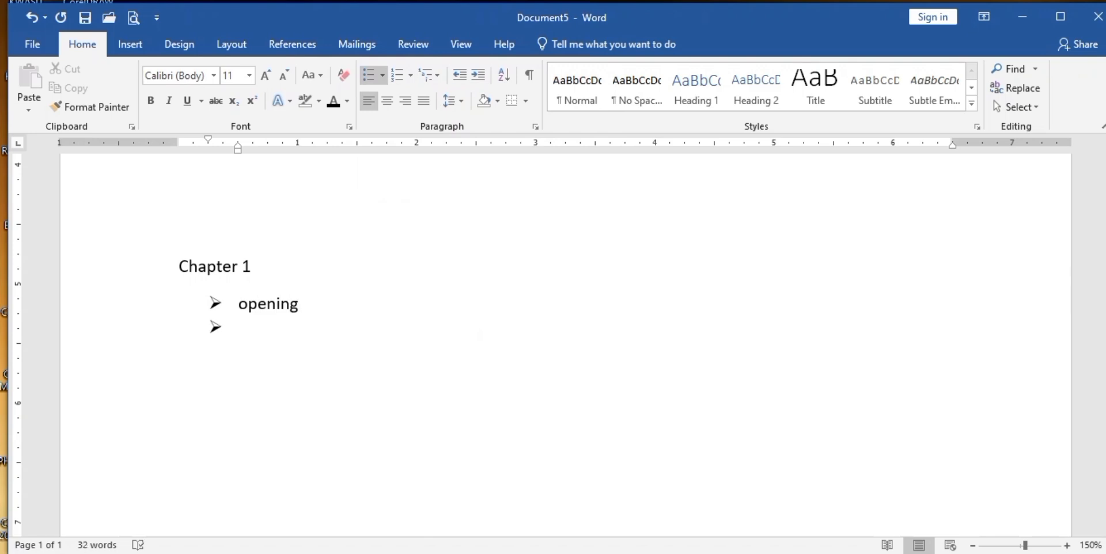
text(salutation)
key(Return)
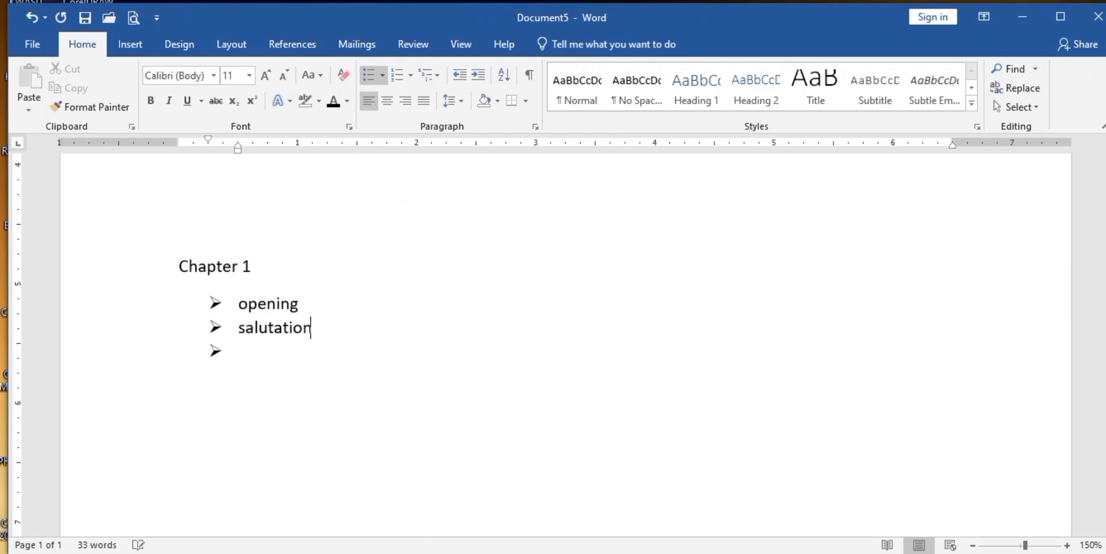
text(welcome maggege)
key(BackSpace)
key(BackSpace)
key(BackSpace)
key(BackSpace)
key(BackSpace)
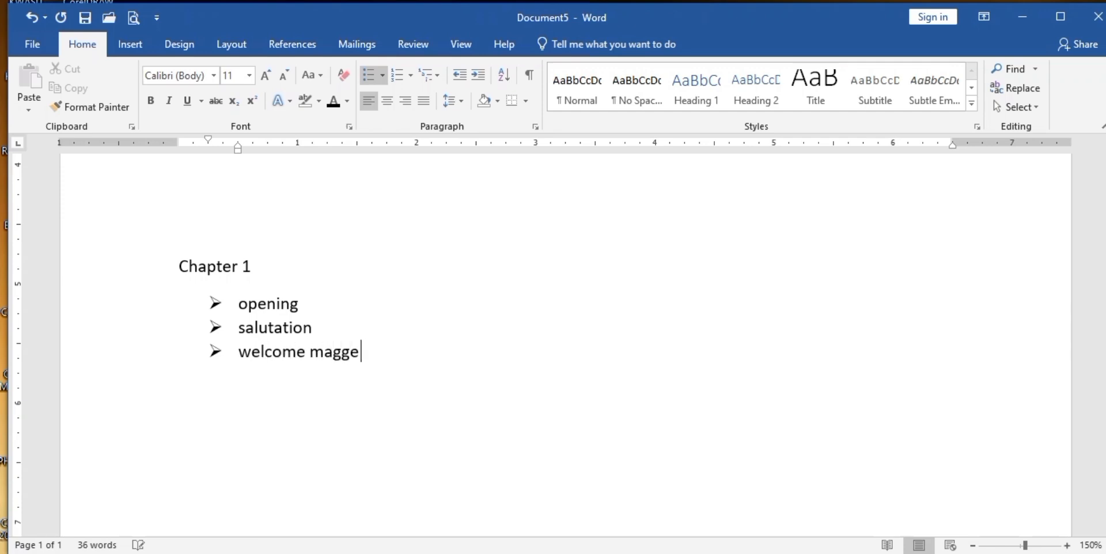
text(ssage b)
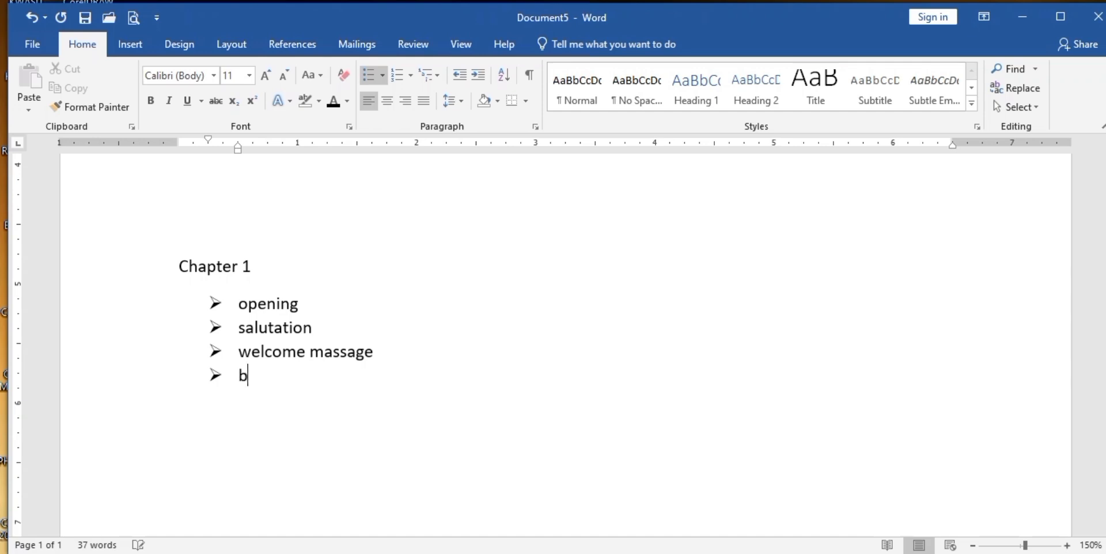
text(ody of the letter)
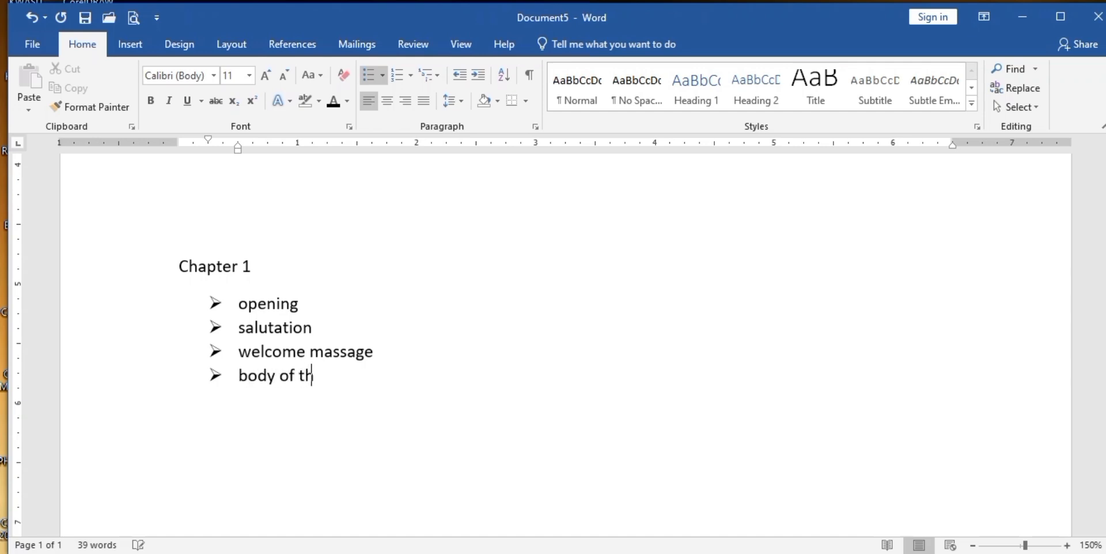
key(Return)
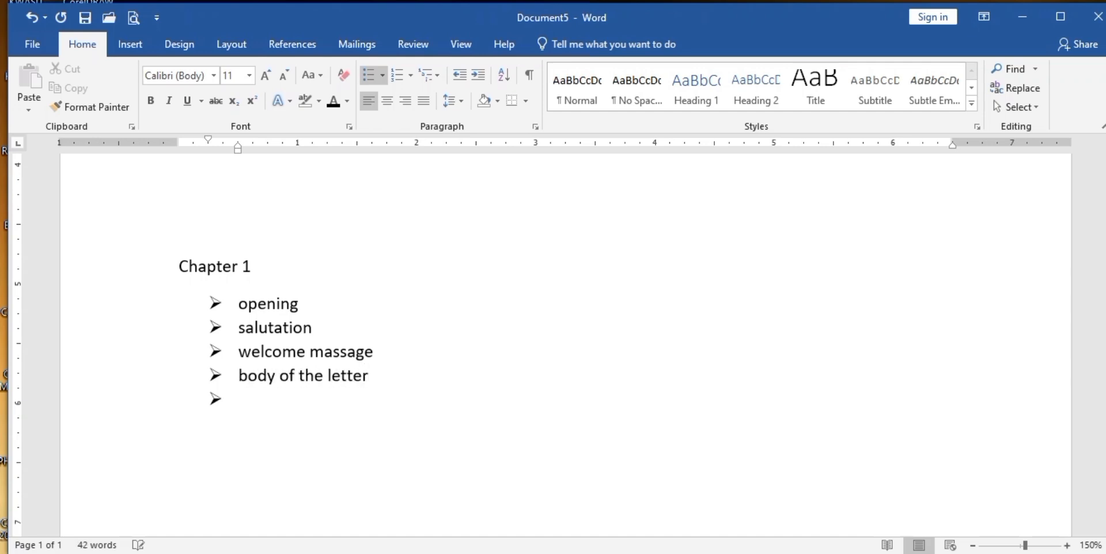
text(closing)
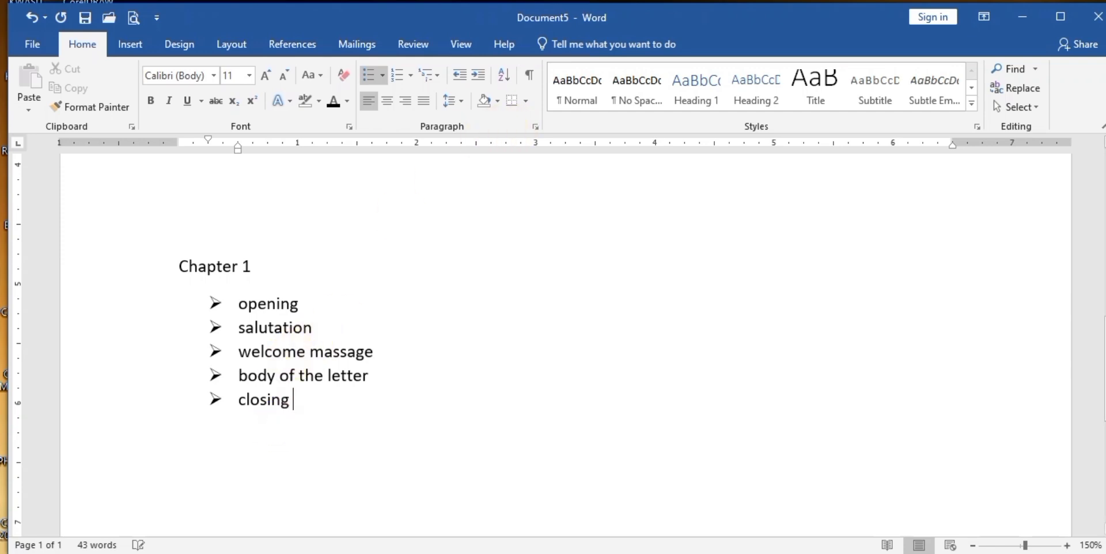
- Adjust the five bullet items' indent, ending with the list at the left margin
drag(296, 403, 246, 301)
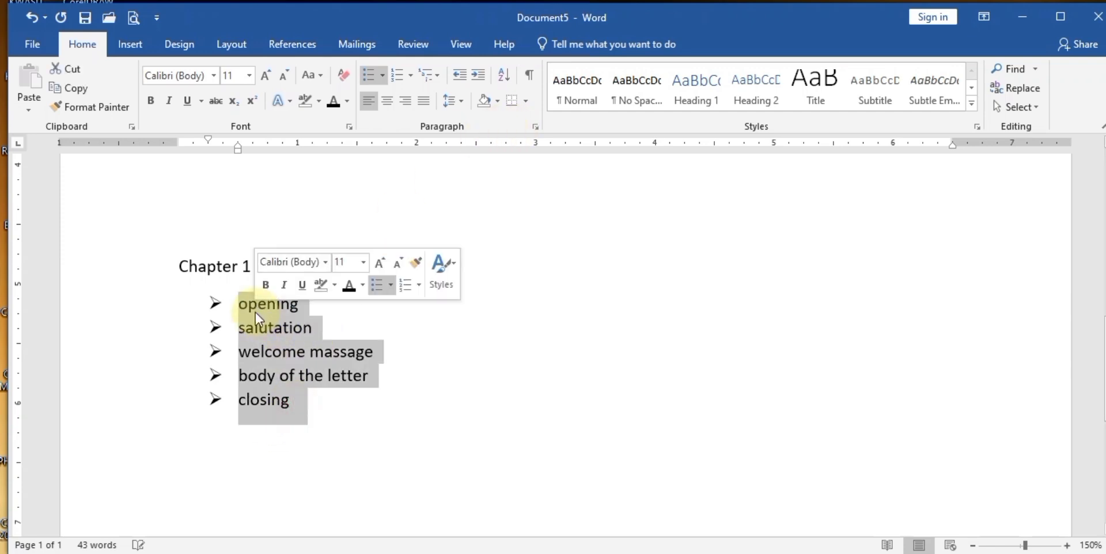
click(457, 80)
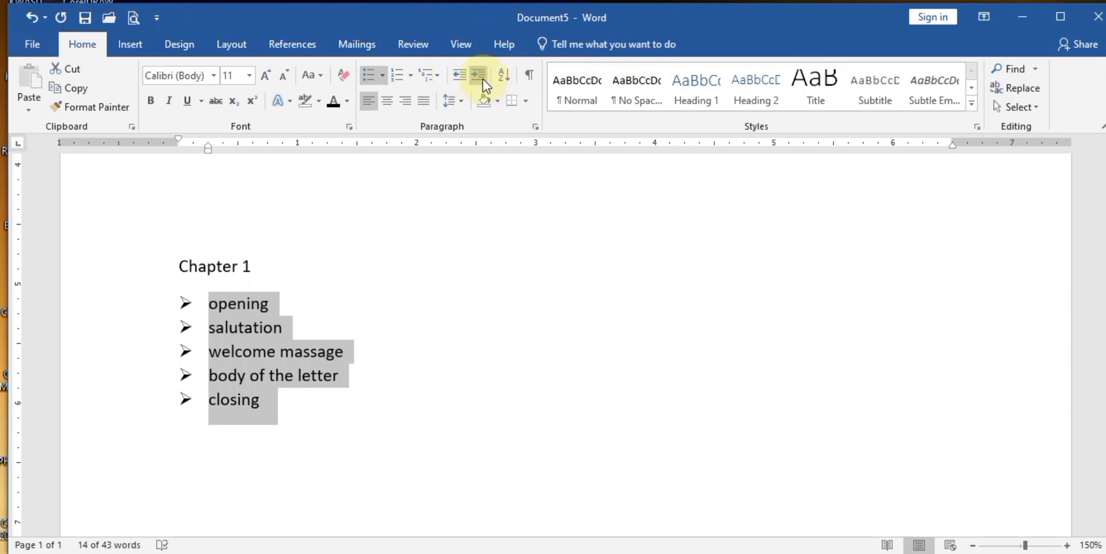
click(482, 79)
click(482, 78)
click(483, 78)
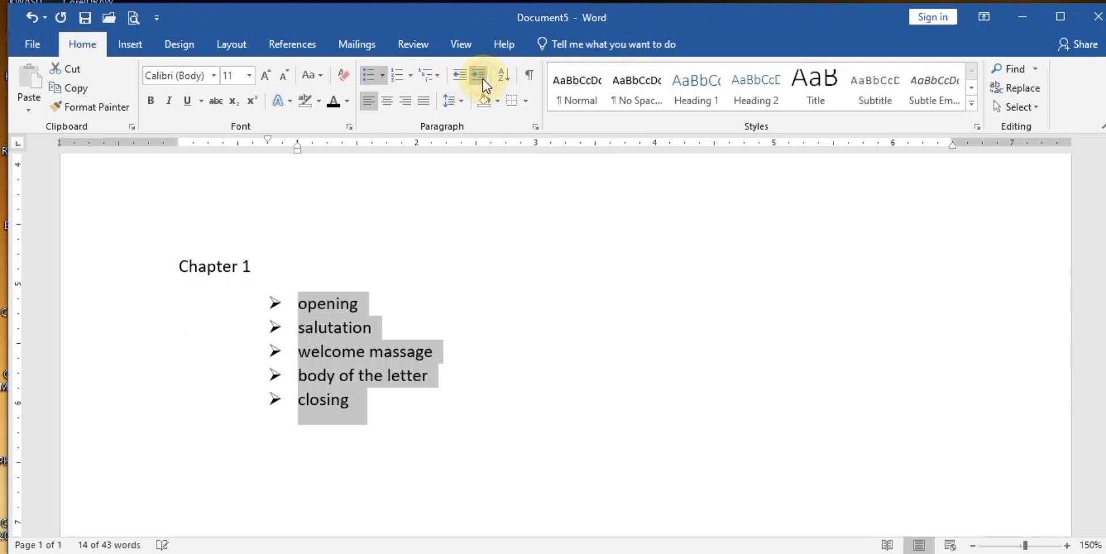
click(463, 76)
click(463, 76)
click(462, 76)
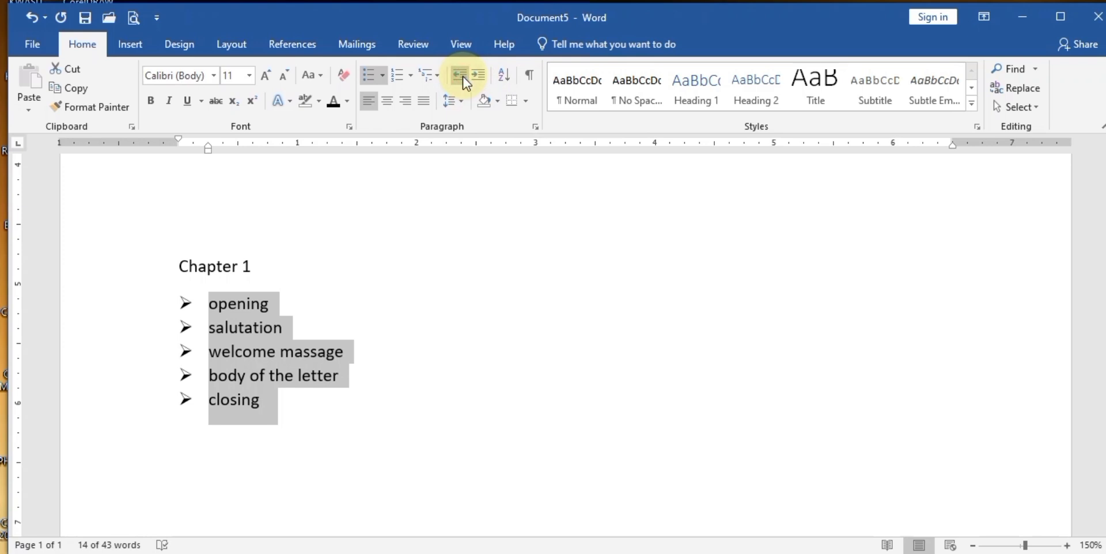
- Type a Chapter 2 heading below the list with an empty line beneath it
click(291, 438)
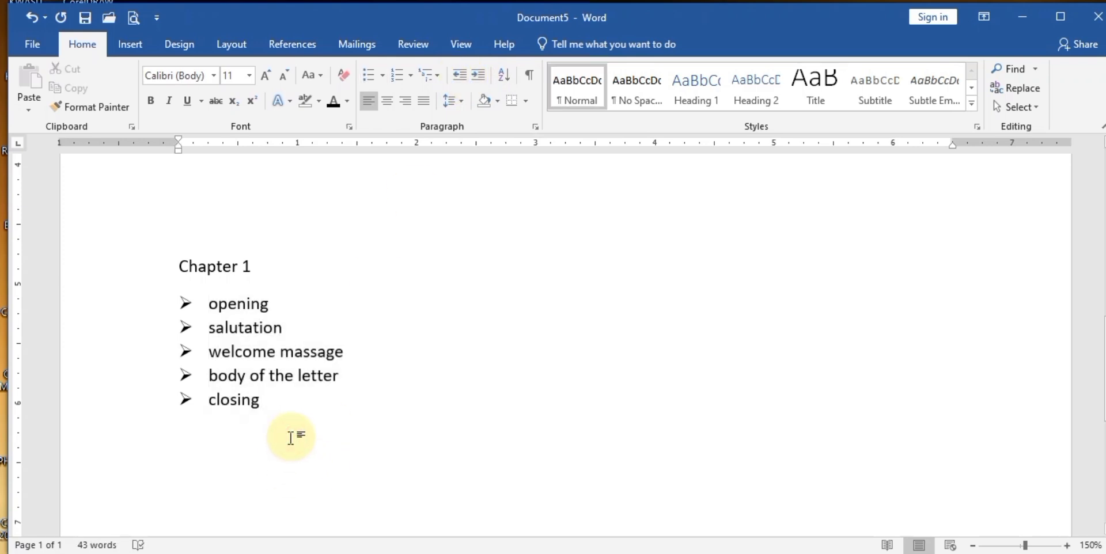
text(Chatper)
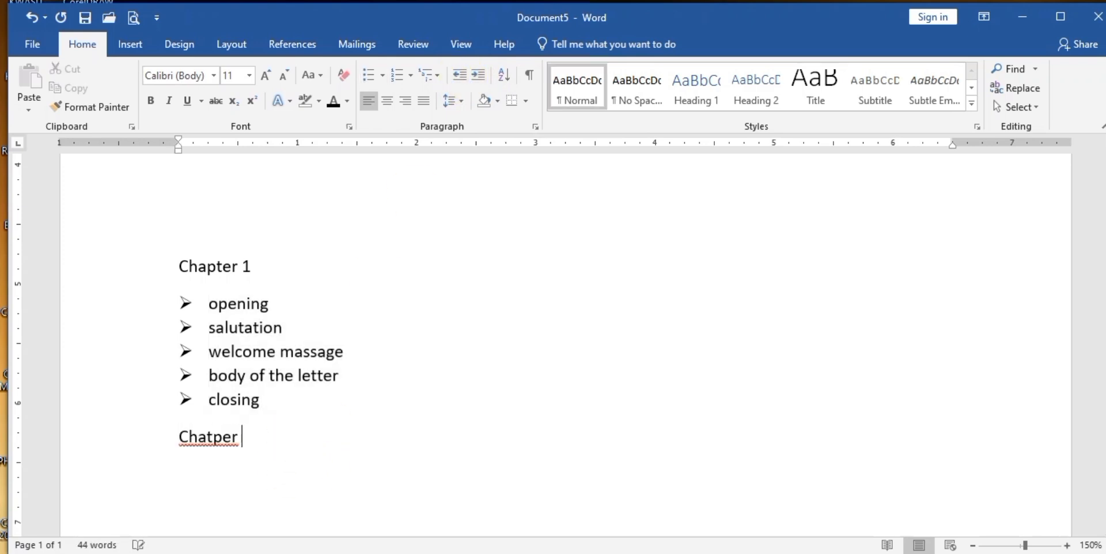
key(BackSpace)
key(BackSpace)
key(BackSpace)
key(BackSpace)
text(pter)
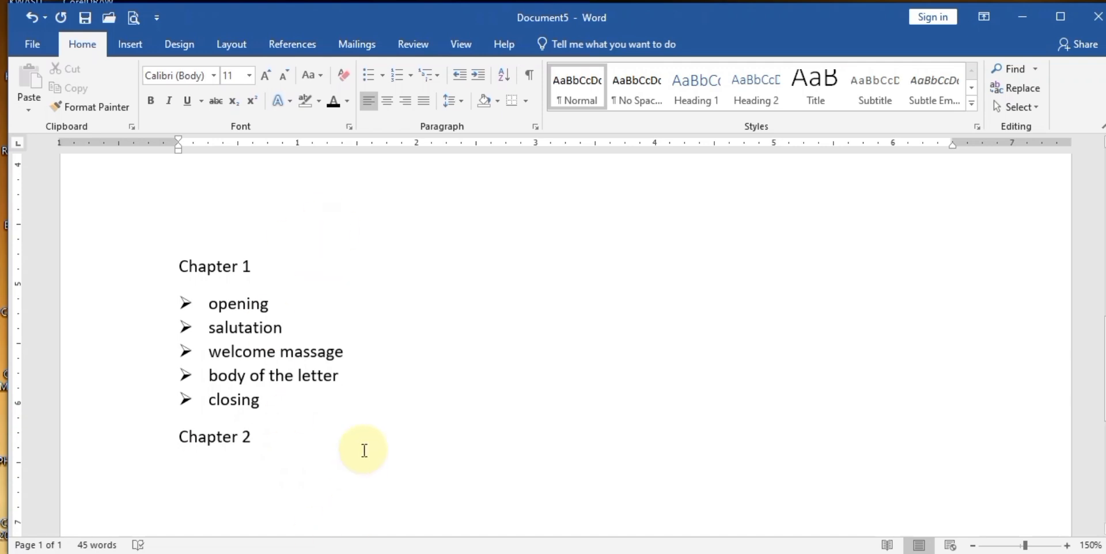
key(Return)
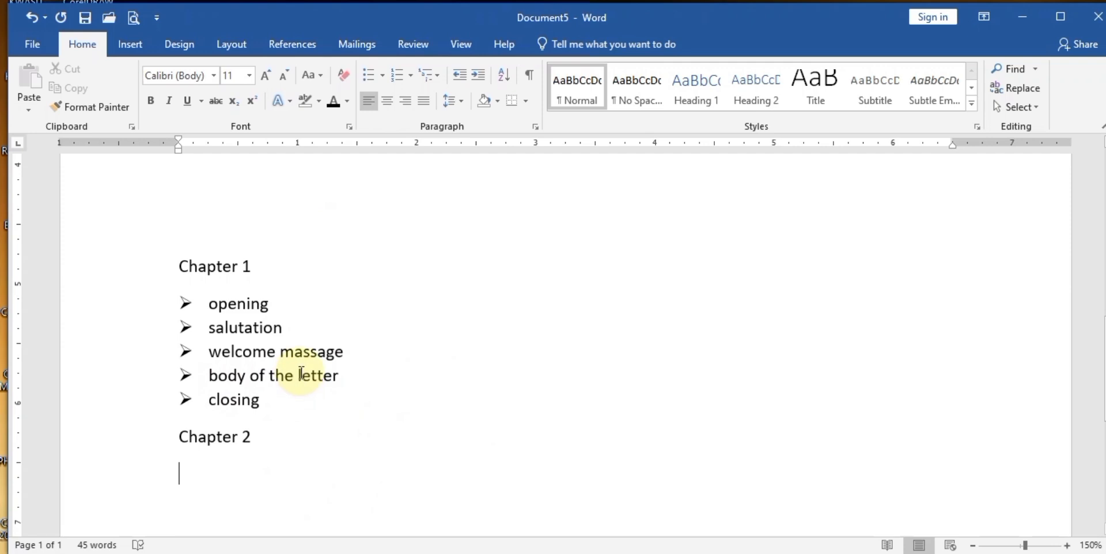
- Capitalize Opening and add an empty unbulleted line beneath it
click(221, 307)
key(BackSpace)
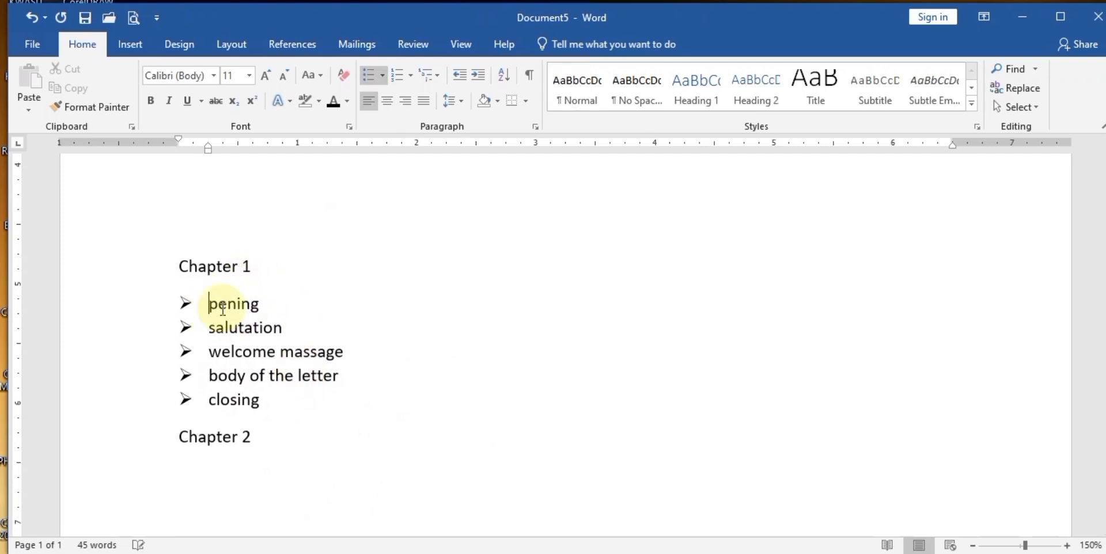
text(O)
click(269, 301)
key(Return)
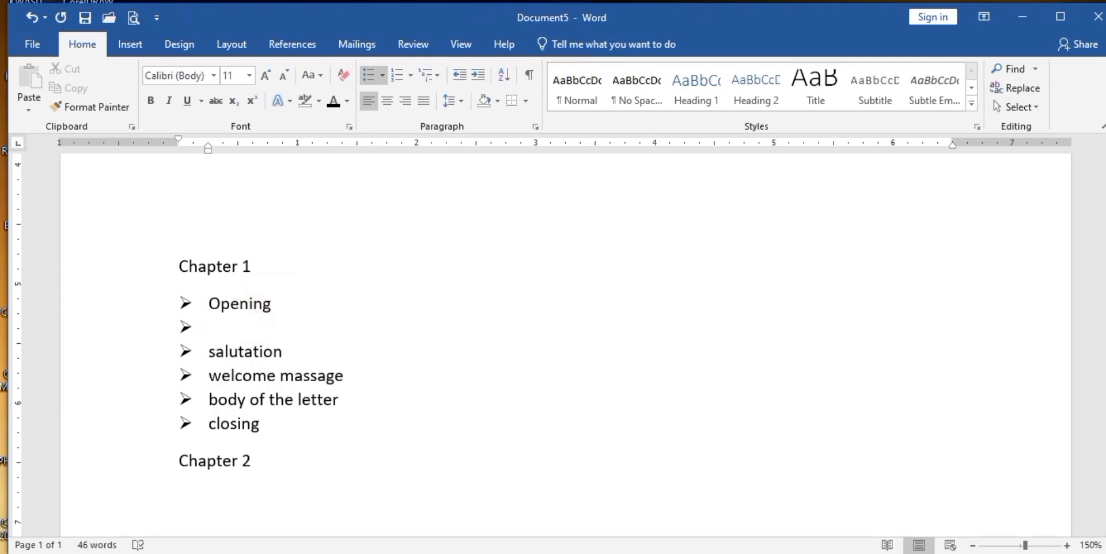
key(BackSpace)
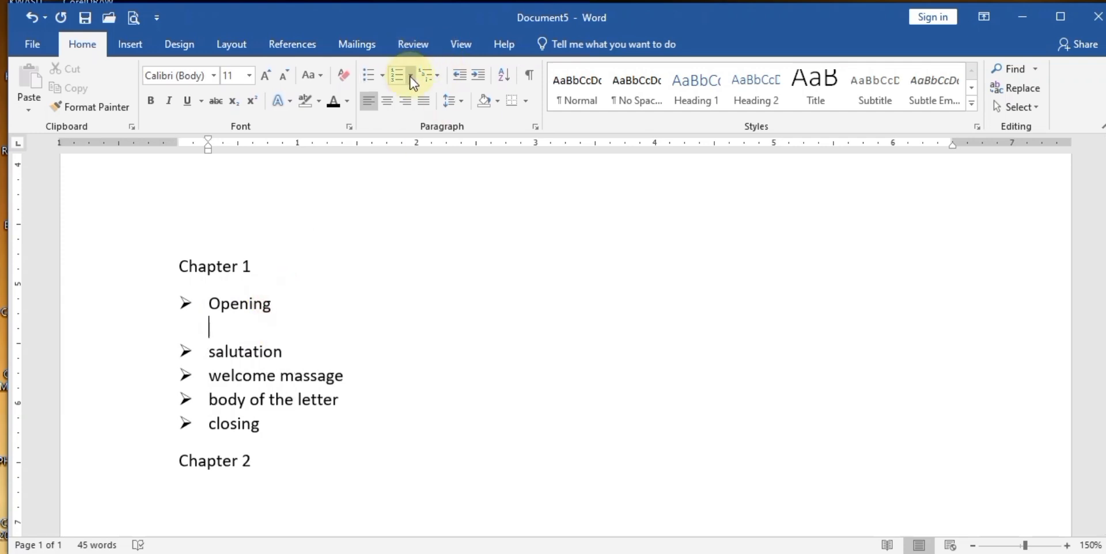
- Add square sub-bullets Welcome Speech, talk 1 and talk 2, correcting Spech to Speech
click(382, 76)
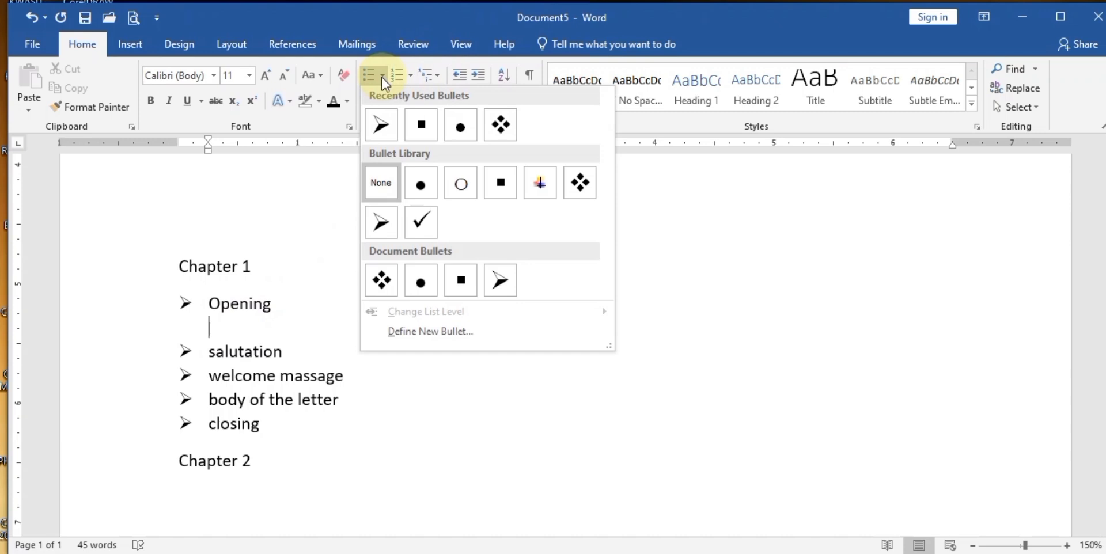
click(438, 128)
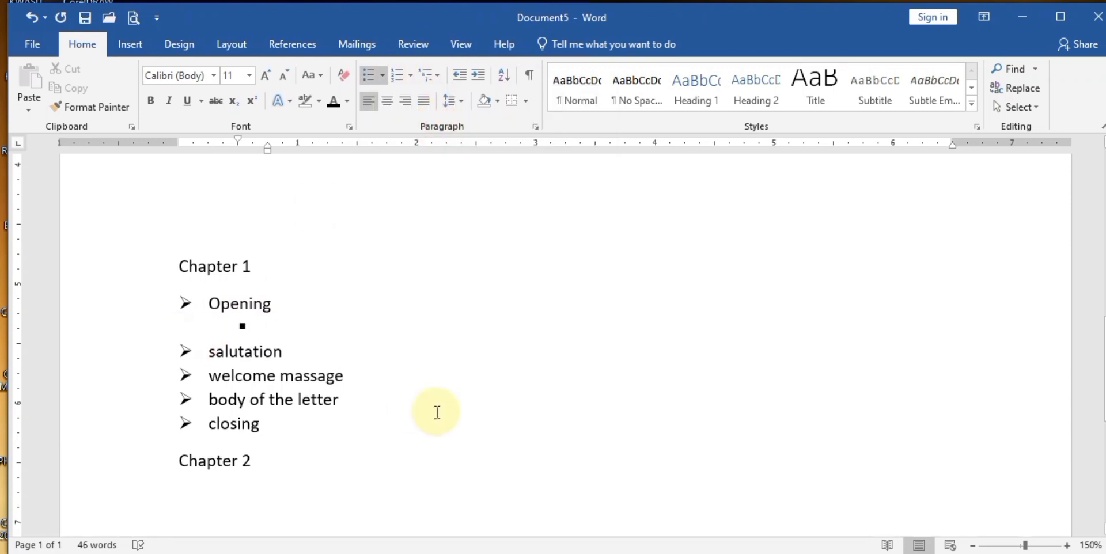
text(W)
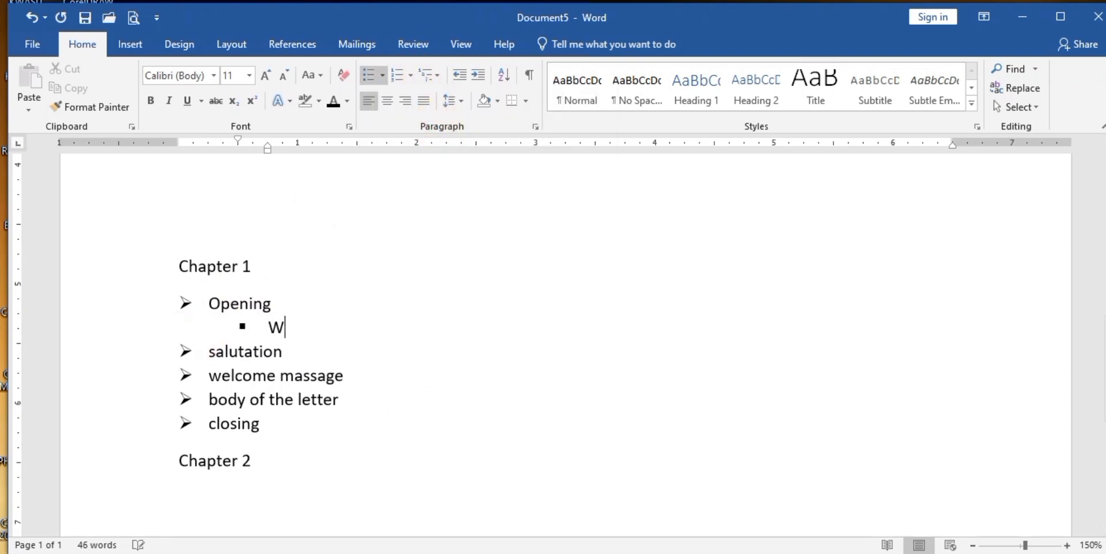
text(elcome Spech)
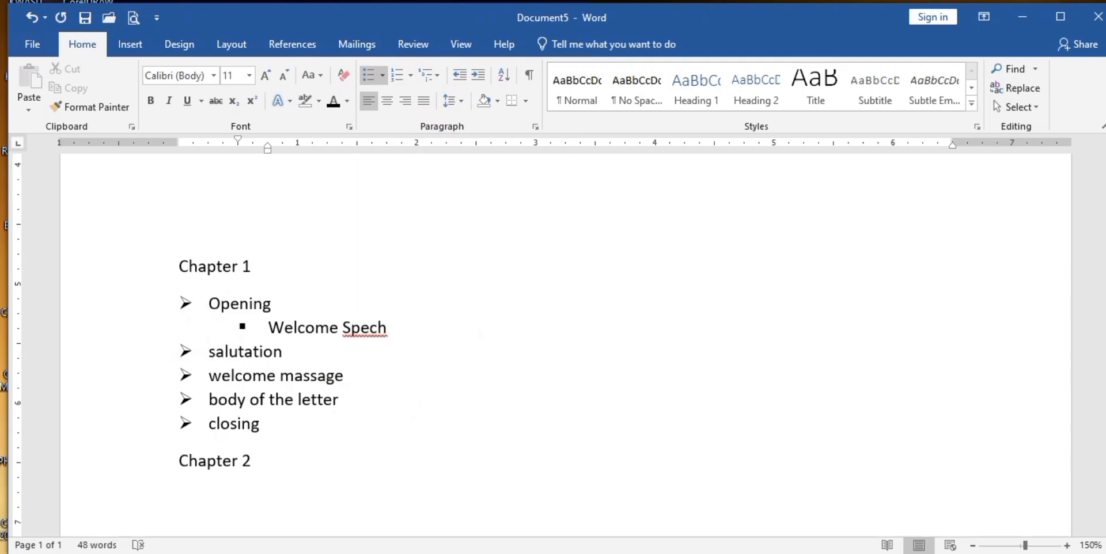
right_click(368, 327)
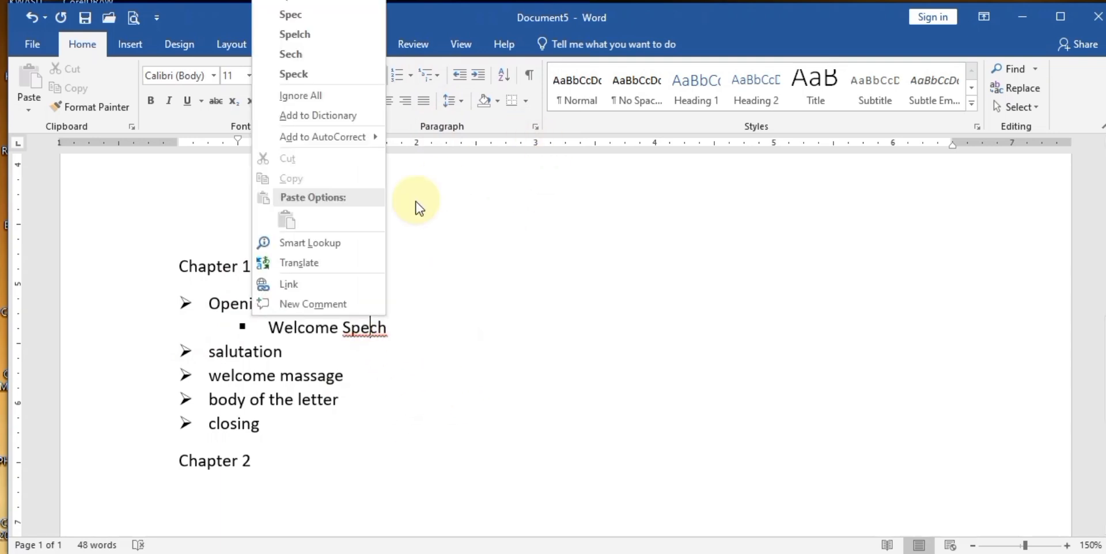
click(289, 5)
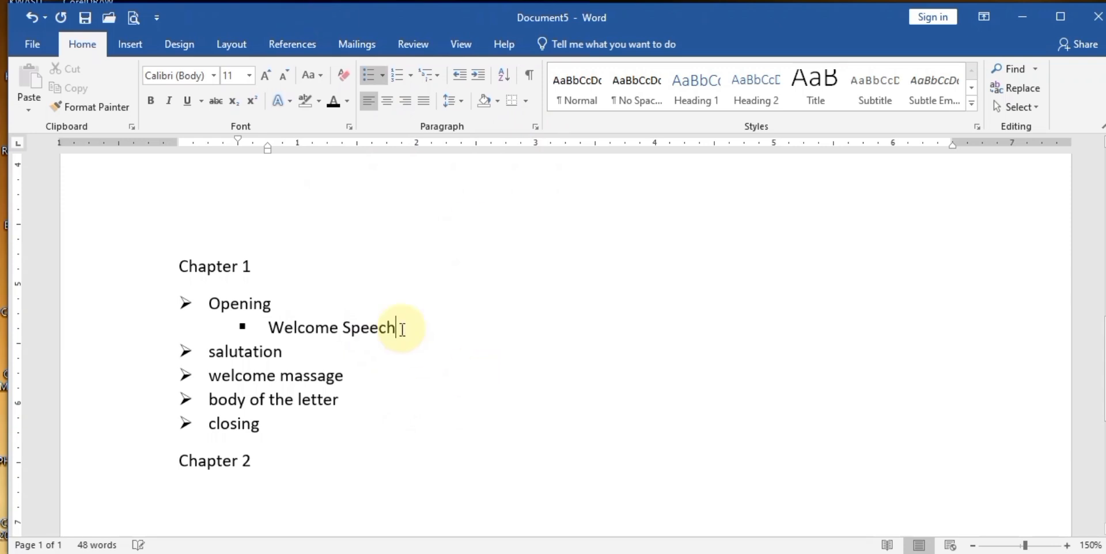
key(Return)
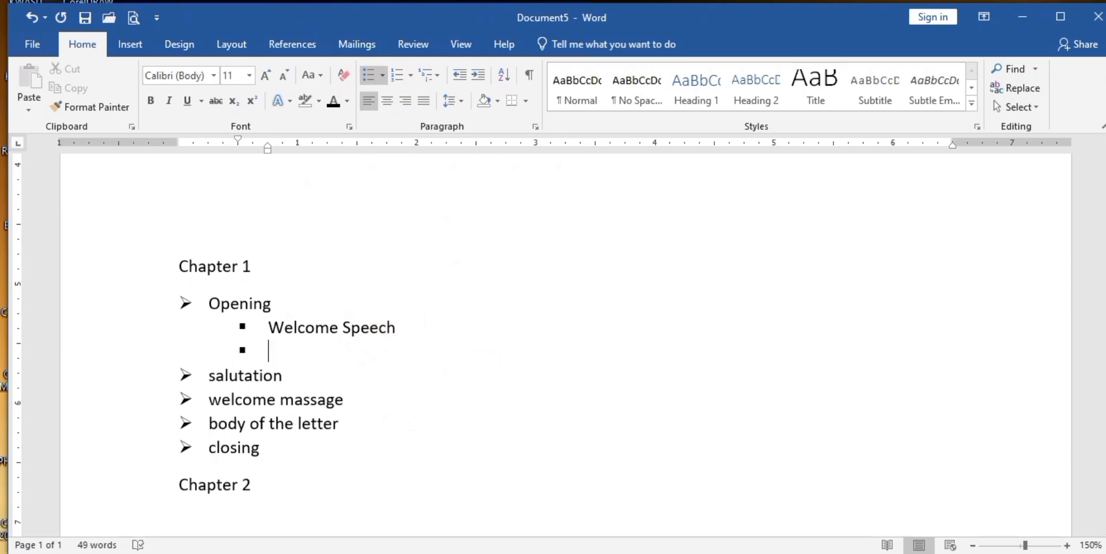
text(talk 1)
key(Return)
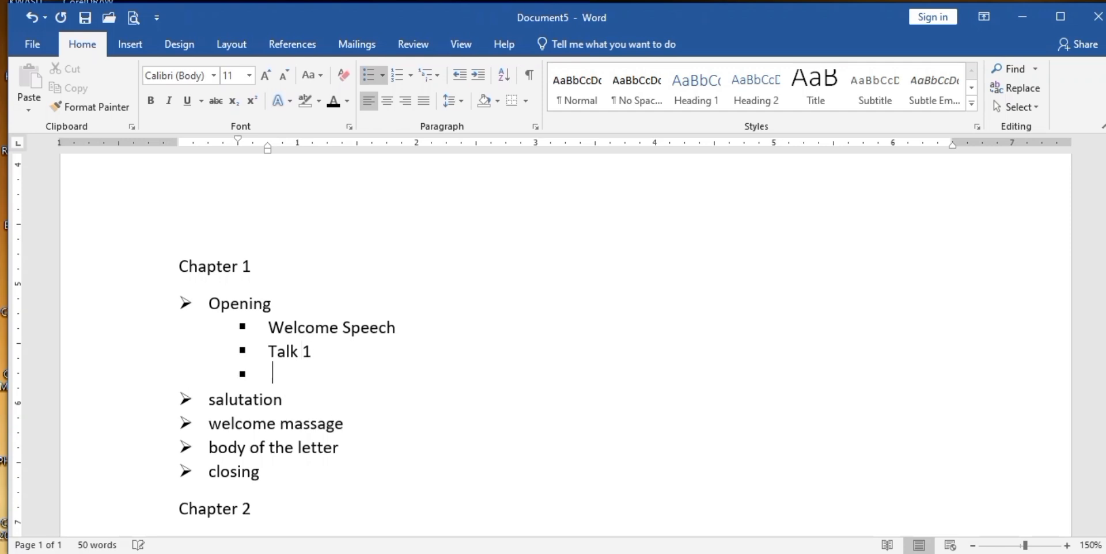
text(talk 2)
- Add an empty unbulleted line below Salutation
click(299, 405)
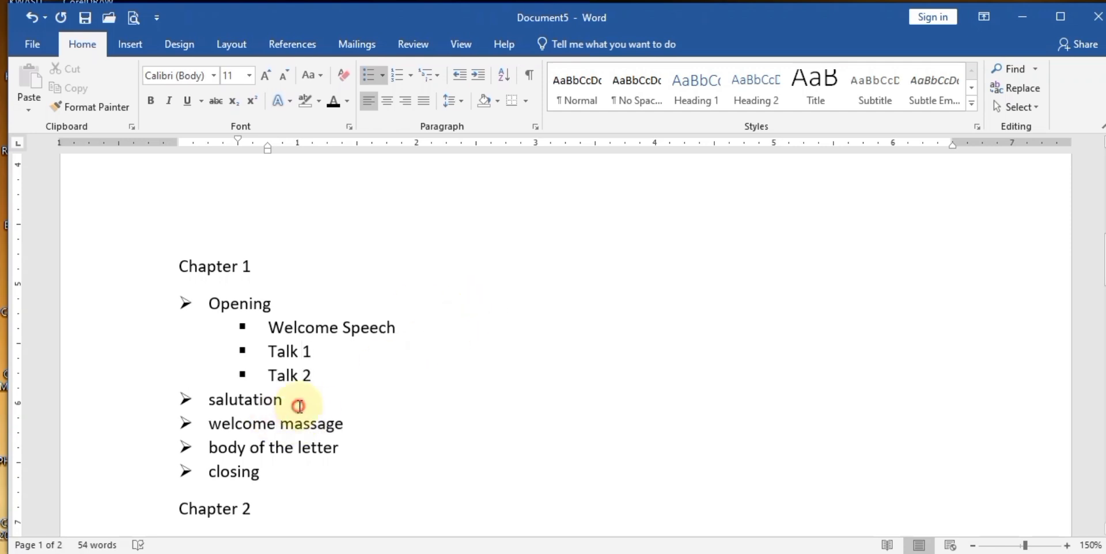
key(Return)
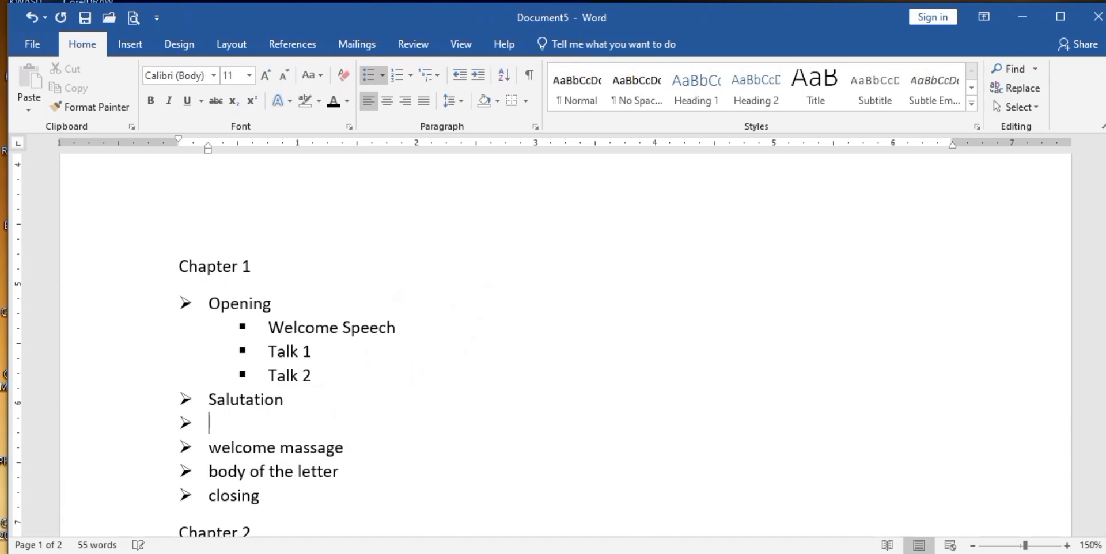
key(BackSpace)
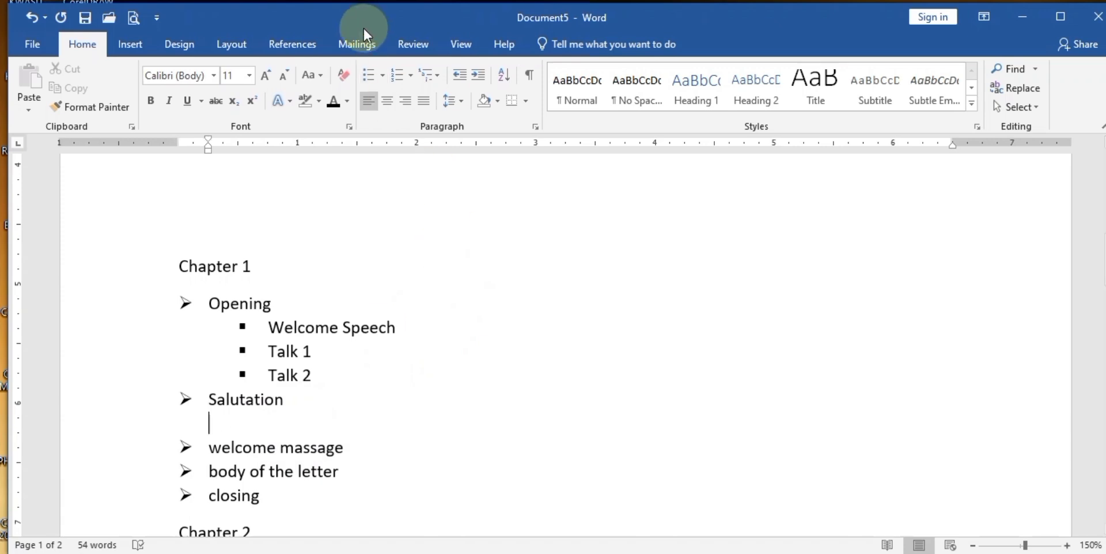
- Add round sub-bullets Greeting to all members and Special Greeting to the chairman
click(385, 76)
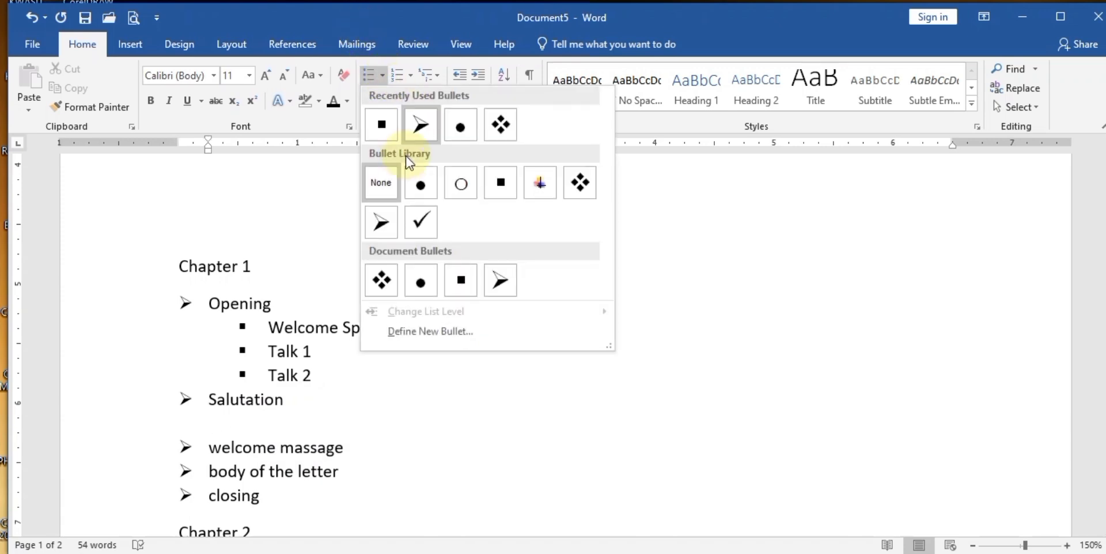
click(458, 134)
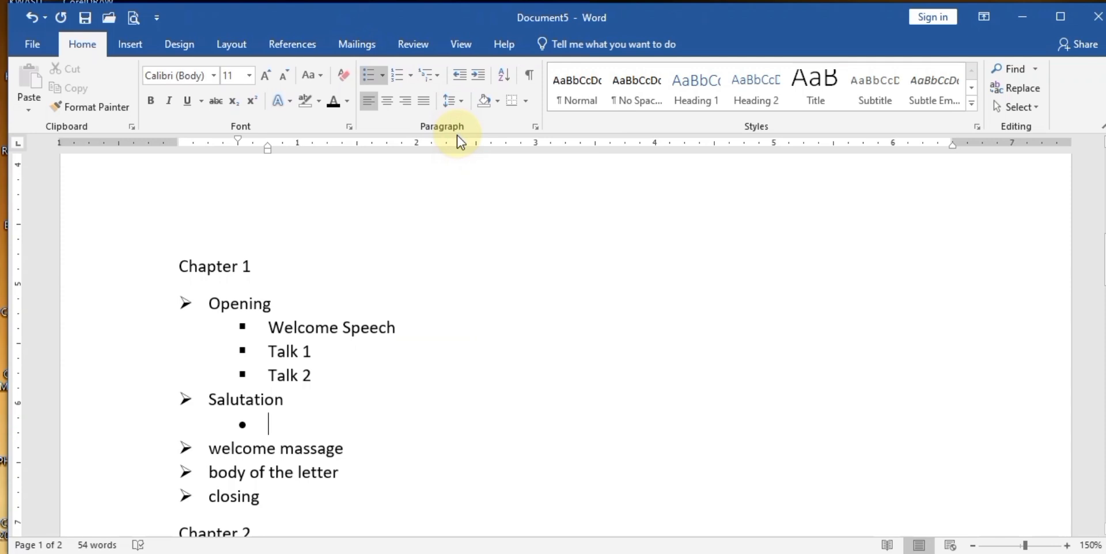
text(Greeting)
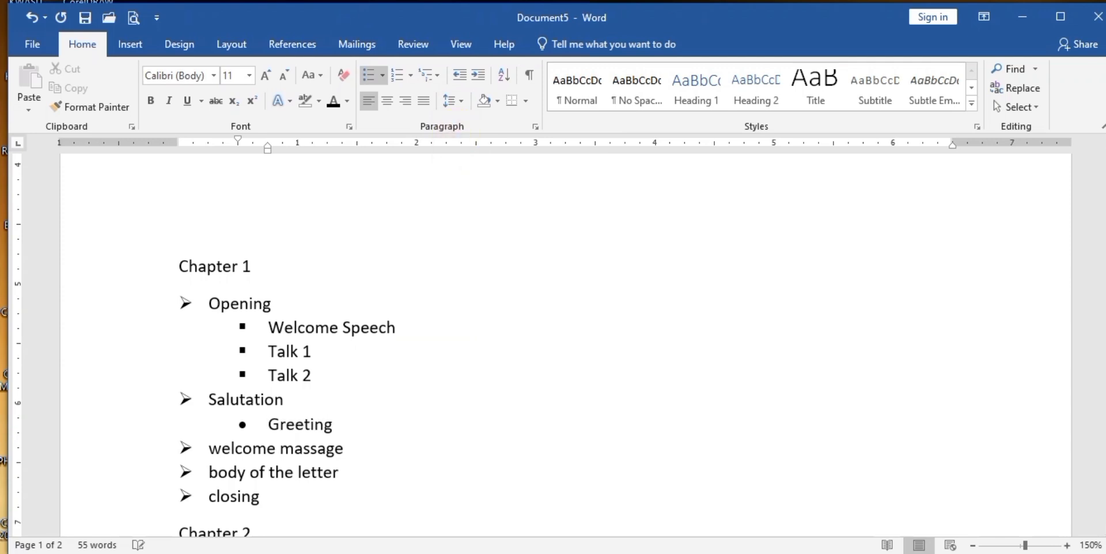
text( to all members)
key(Return)
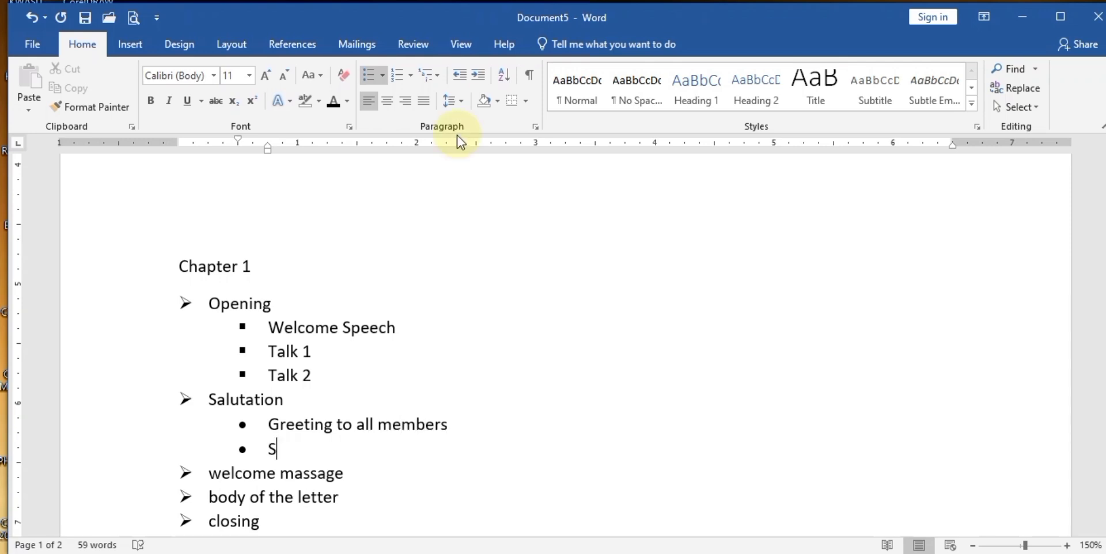
text(pecial G)
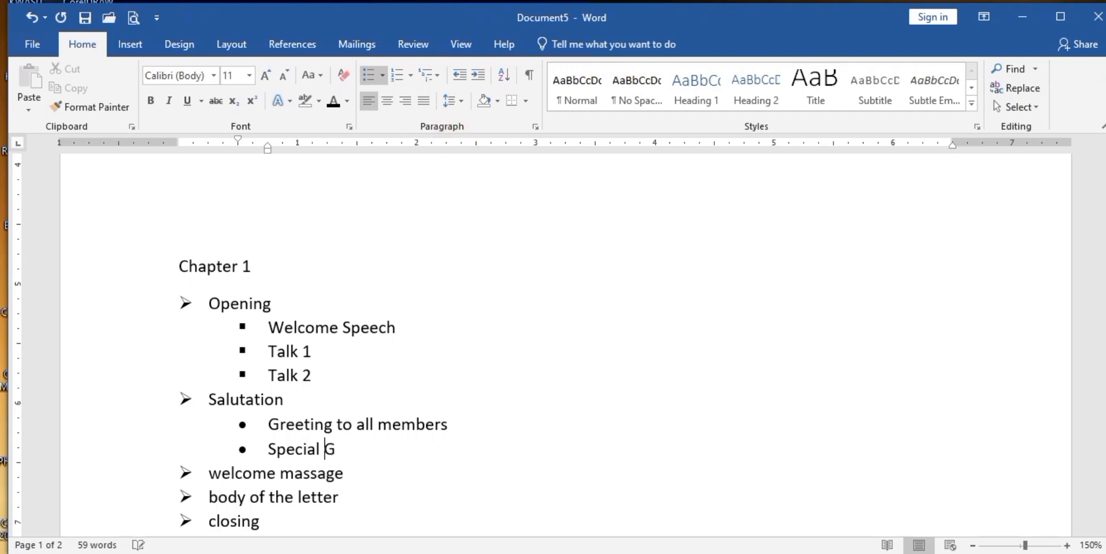
text(Reeting t)
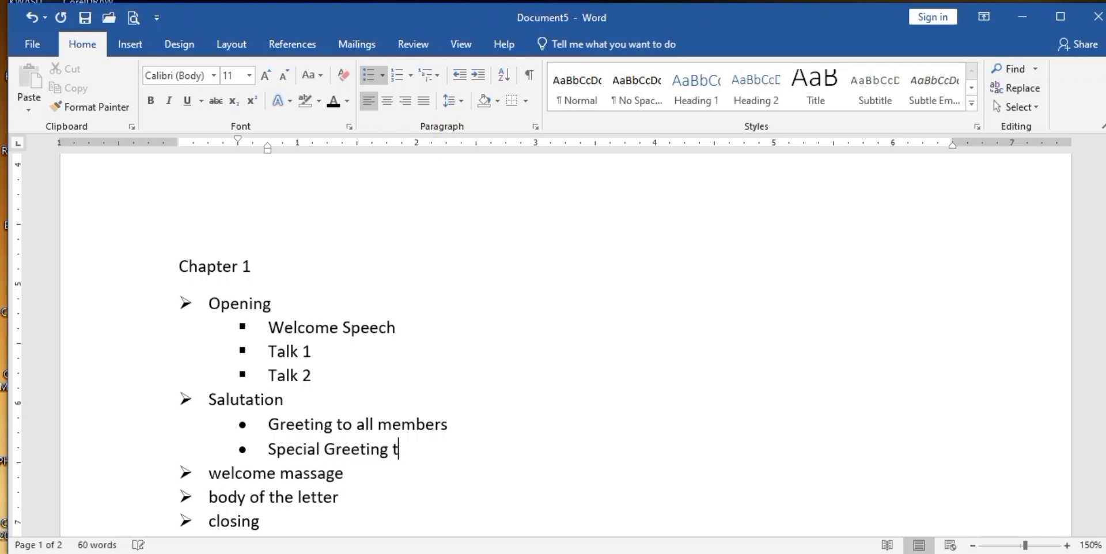
text(o the chairman)
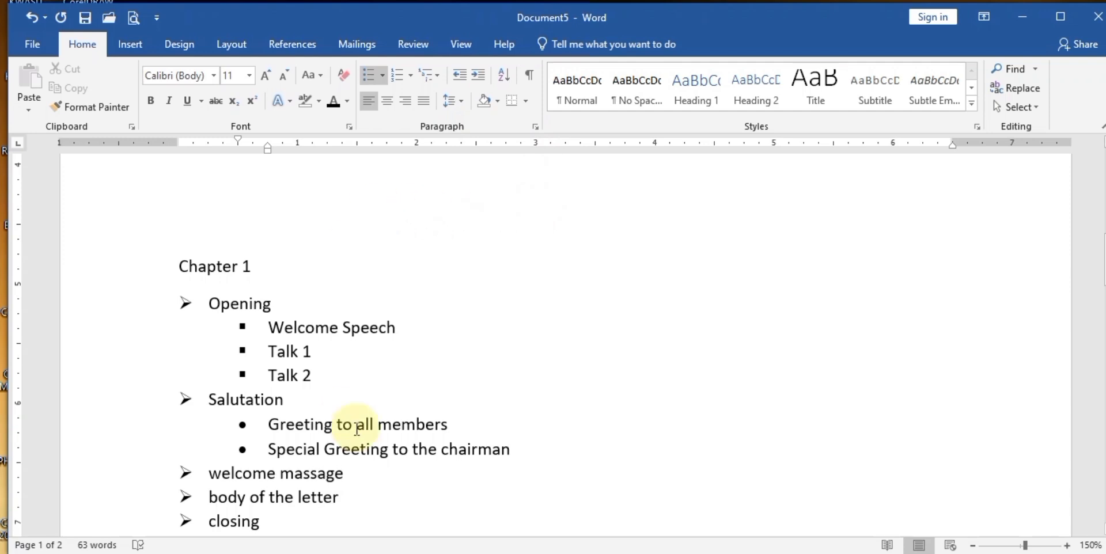
- Add an empty square sub-bullet below welcome massage
click(350, 483)
key(Return)
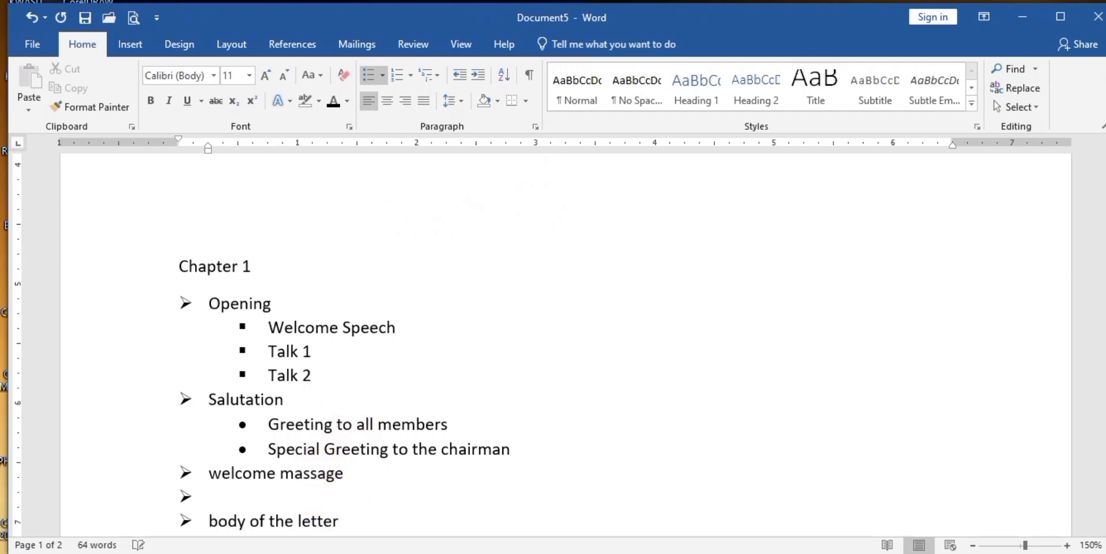
key(BackSpace)
click(383, 81)
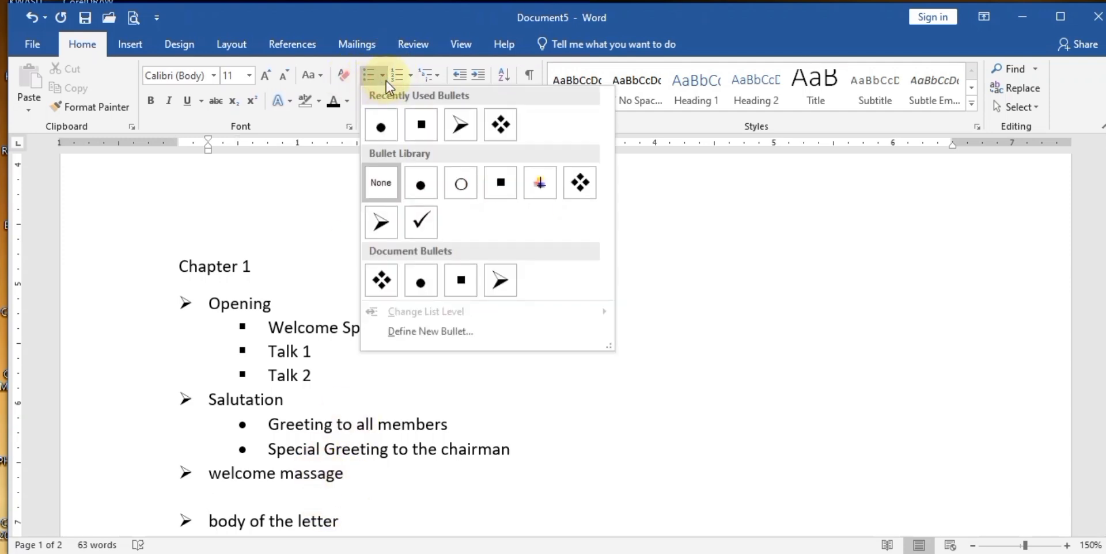
click(406, 128)
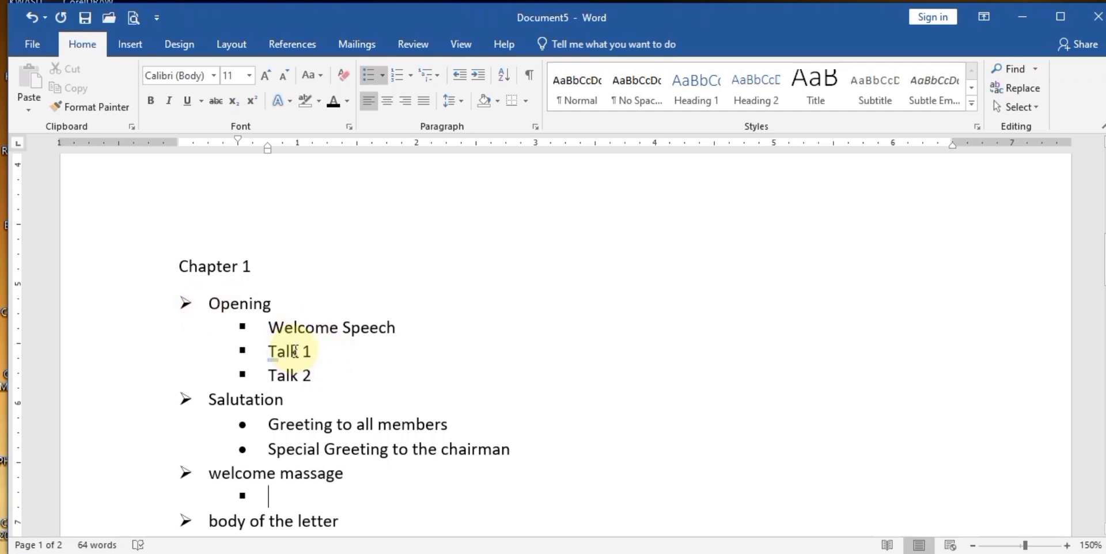
- Convert the Chapter 1 heading to CHAPTER 1 using Change Case UPPERCASE
click(187, 268)
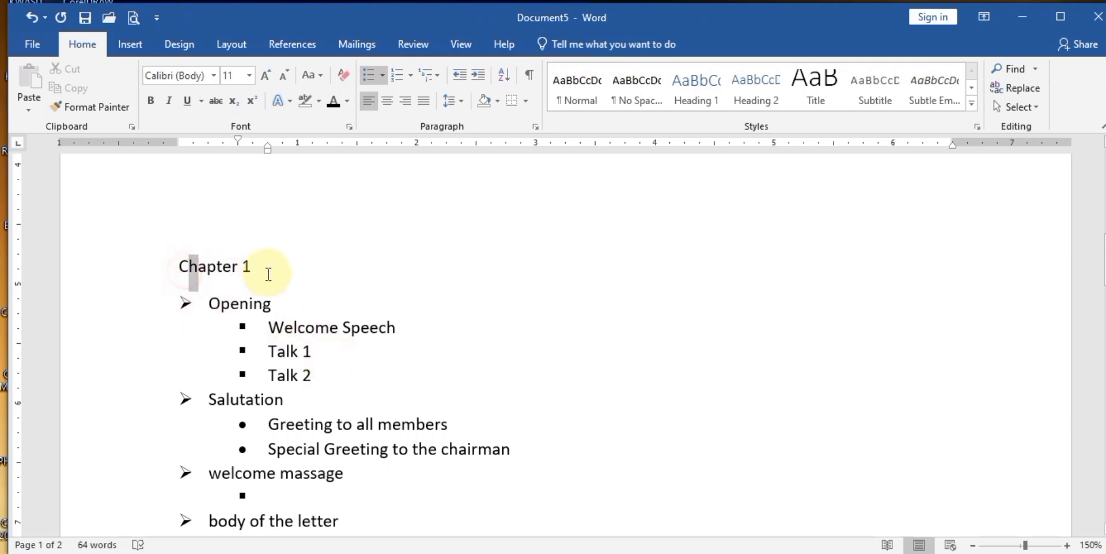
triple_click(268, 275)
click(320, 80)
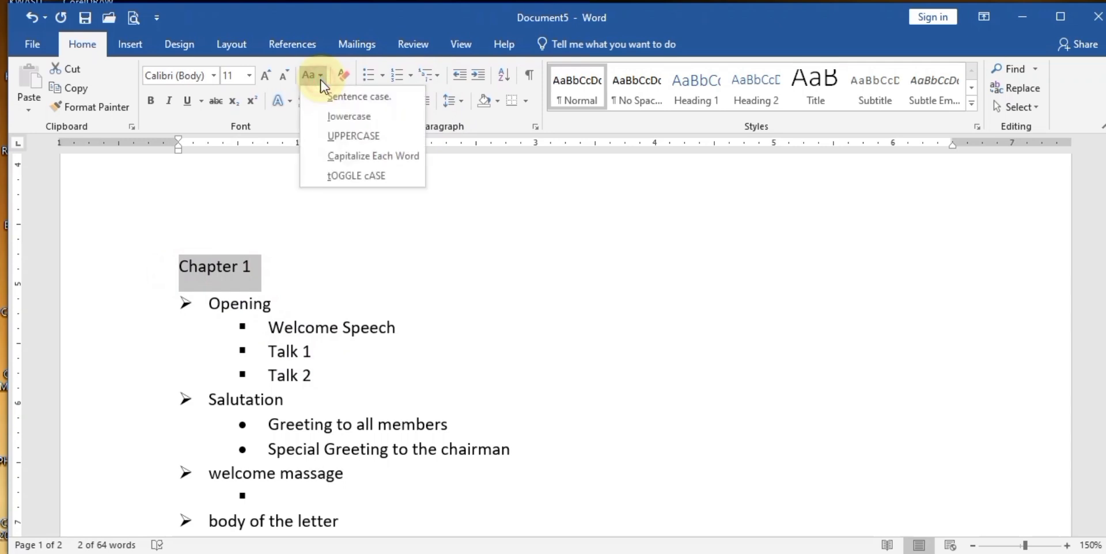
click(329, 141)
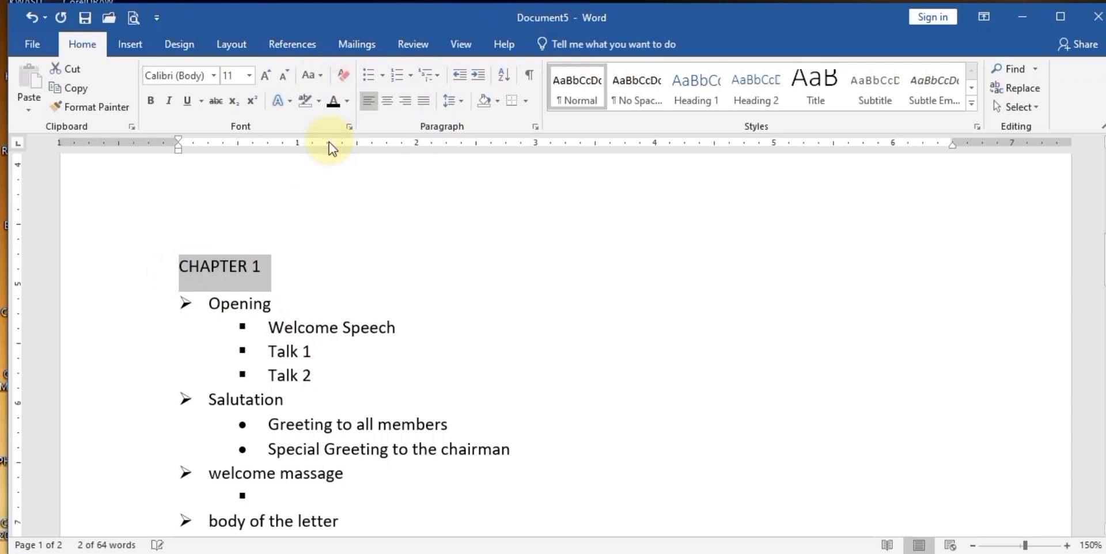
click(313, 328)
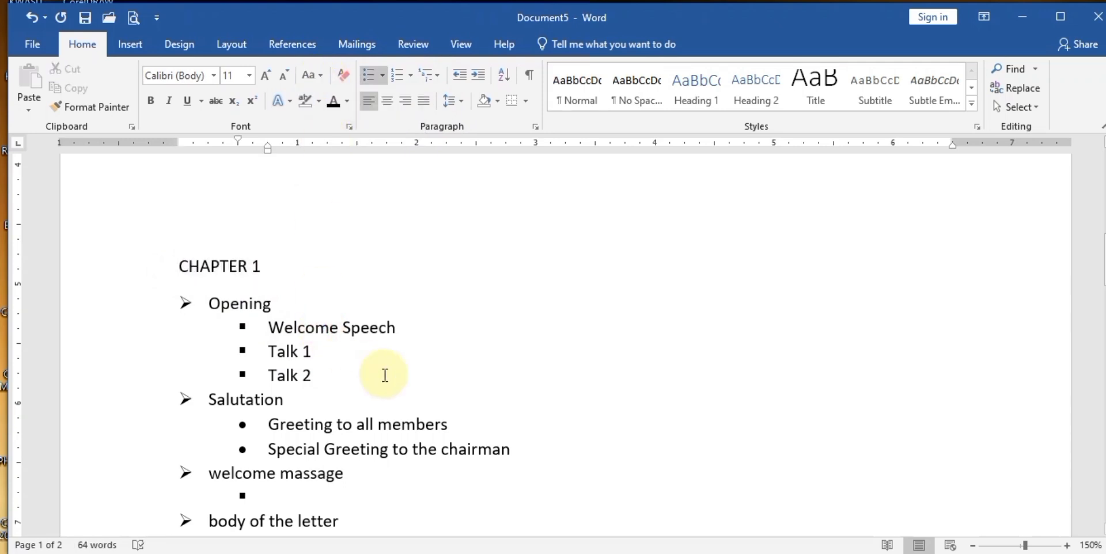